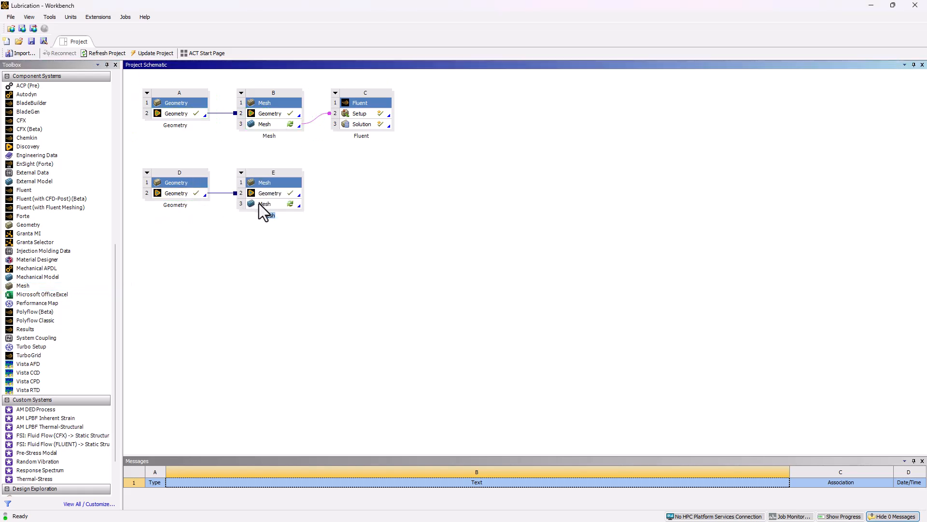
Step: Open the Mesh cell of system E in Meshing and orient the model to a front view along the Z axis
left_click(263, 204)
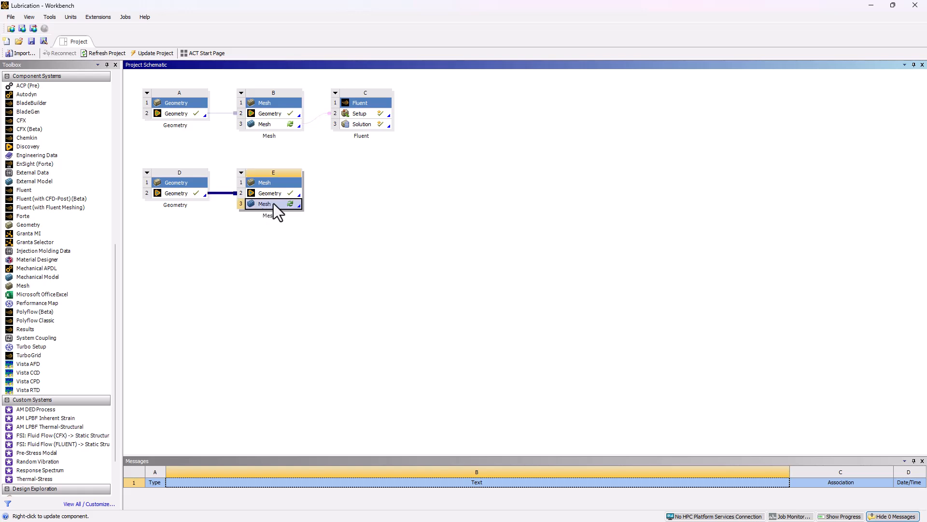
double_click(274, 204)
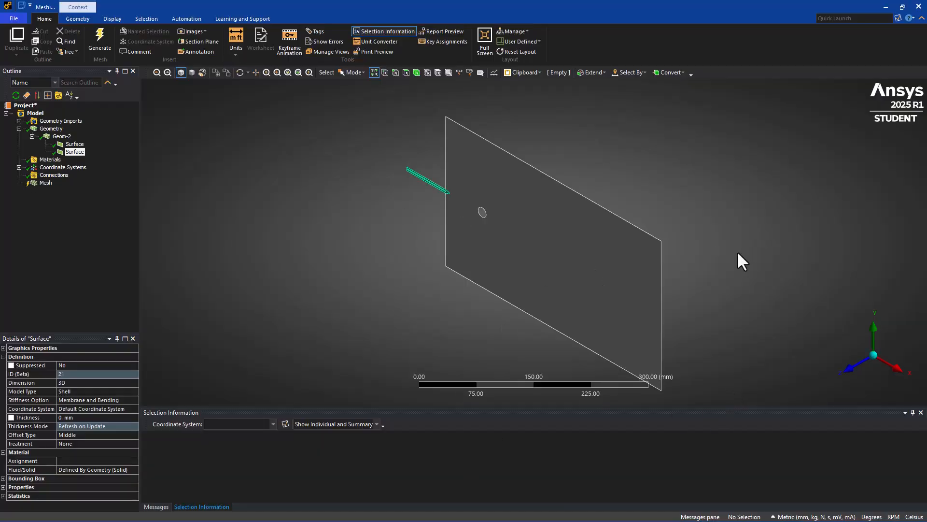
left_click(849, 373)
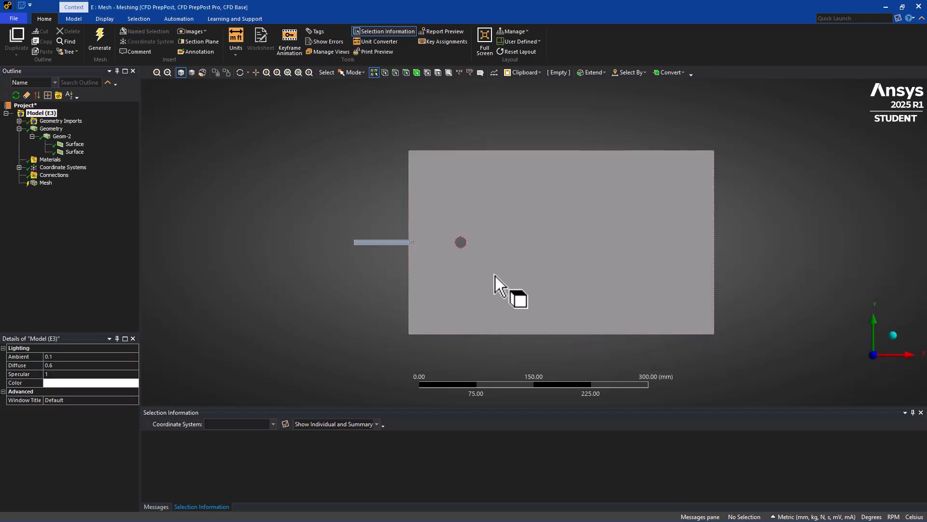
Step: Set the Fluid/Solid material property to Fluid for both surface bodies under Geom-2
left_click(75, 144)
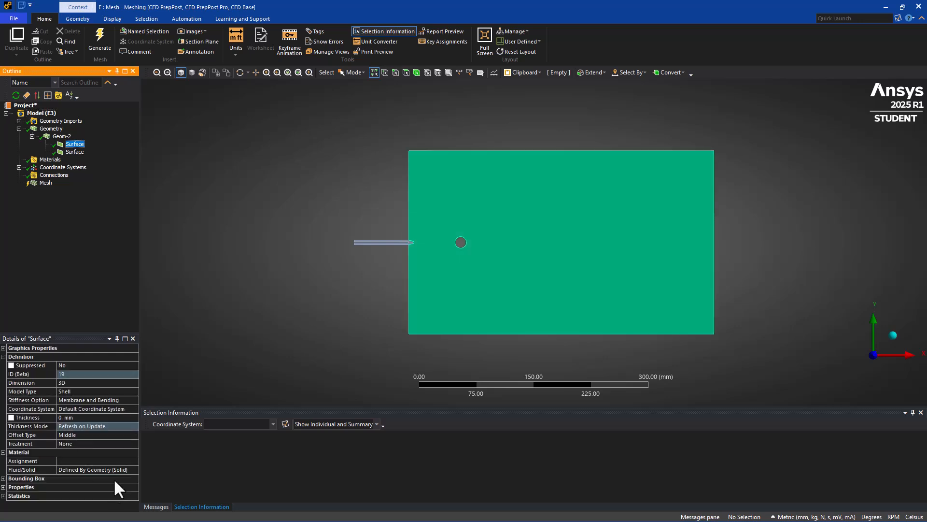
left_click(133, 469)
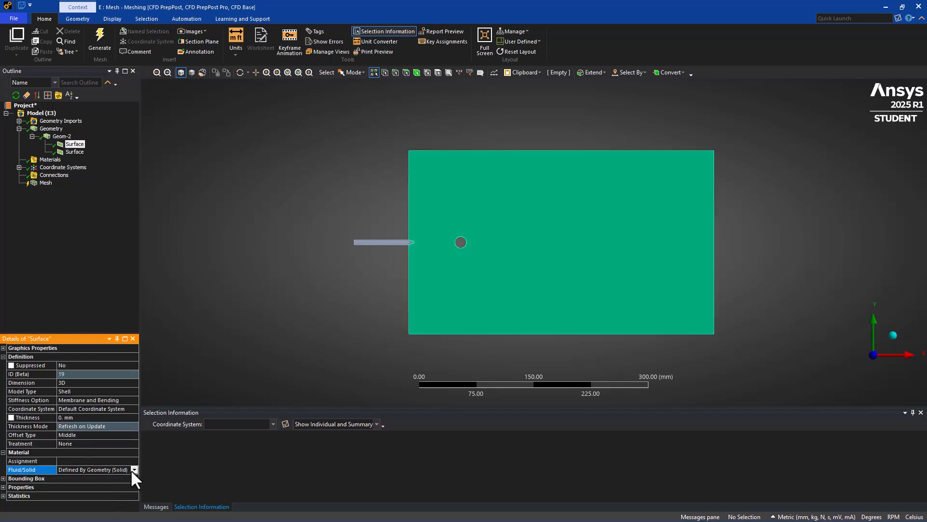
left_click(134, 469)
left_click(109, 484)
left_click(74, 152)
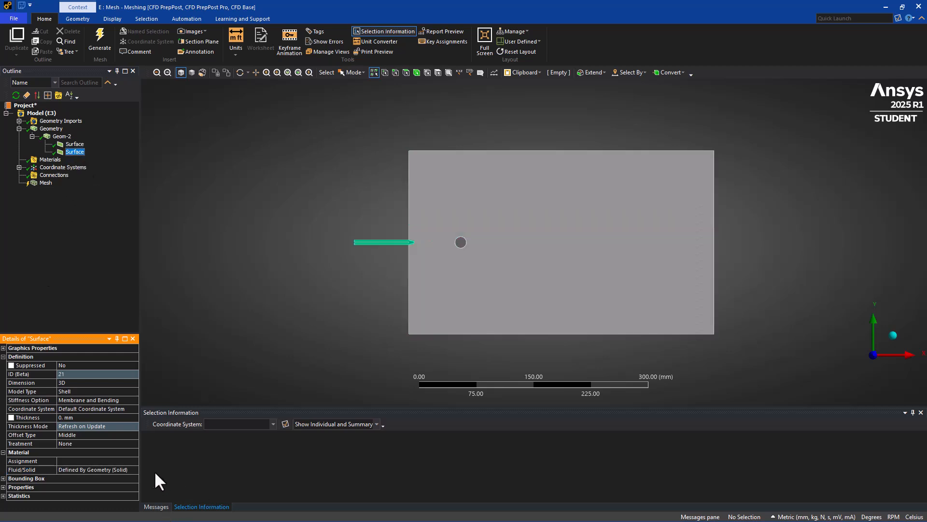
left_click(134, 471)
left_click(133, 471)
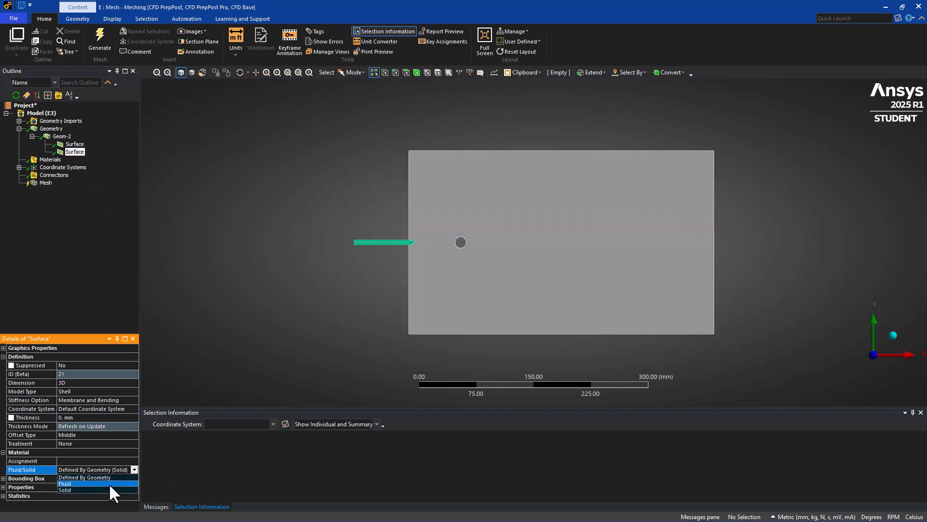
left_click(107, 483)
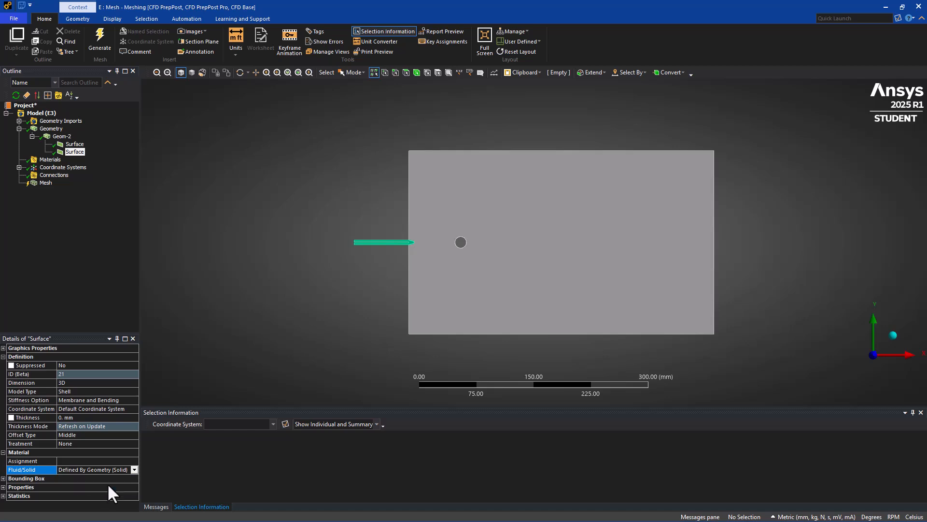
Step: Rename the large rectangular surface body with the circular hole as air
left_click(73, 144)
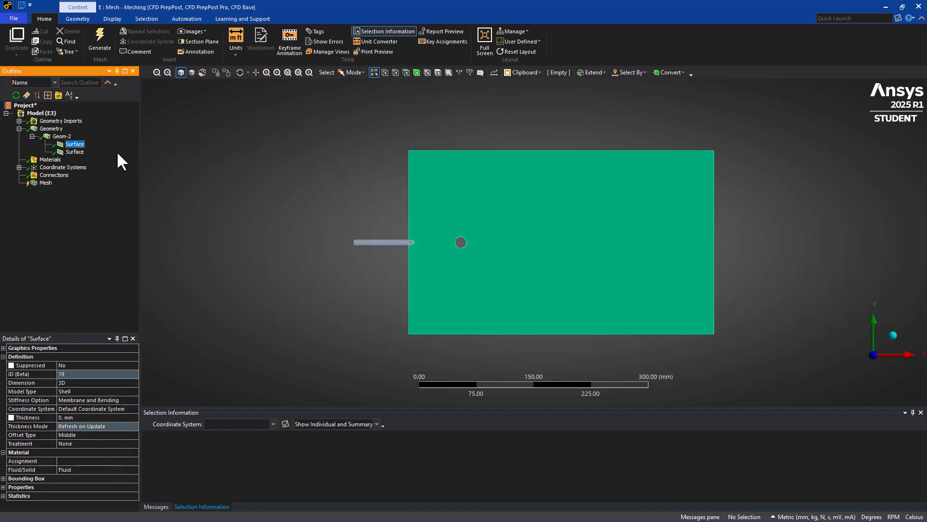
right_click(76, 144)
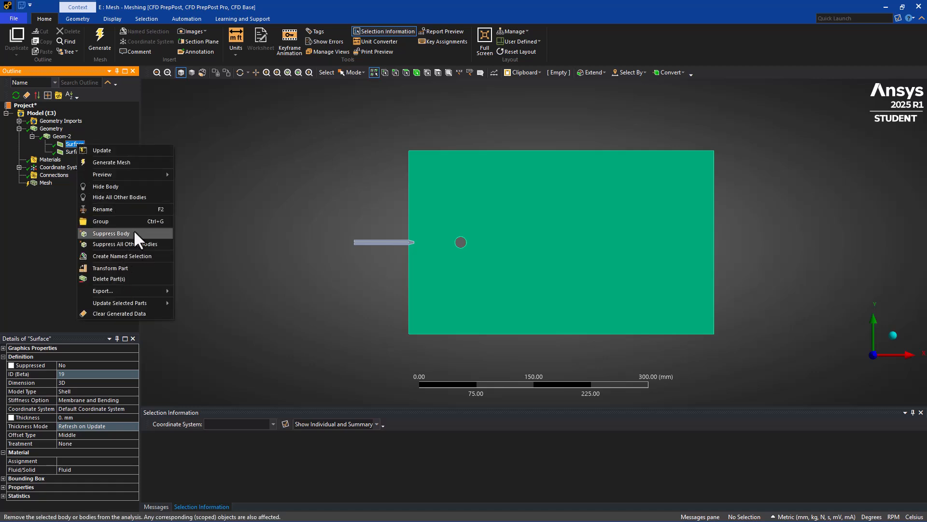
left_click(132, 210)
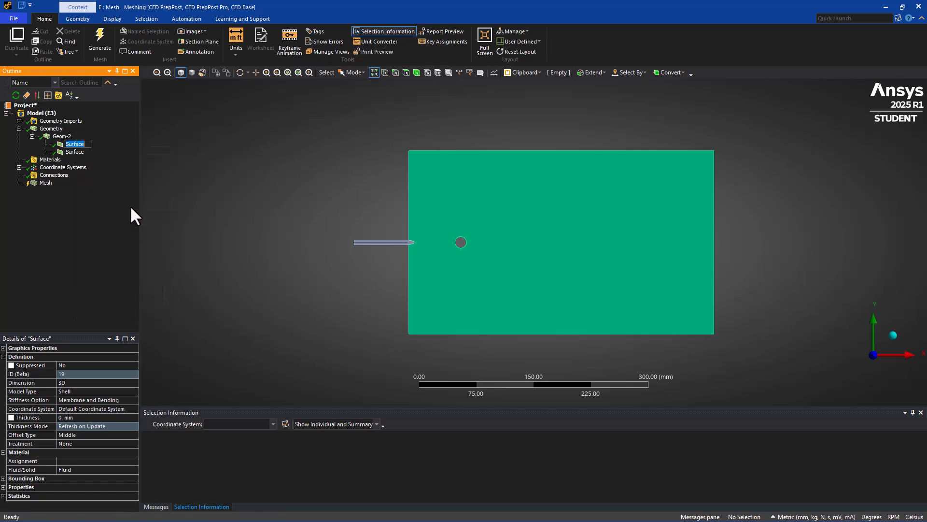
type("air")
key("Return")
Step: Rename the remaining slender surface body as nozzle
left_click(75, 151)
left_click(76, 153)
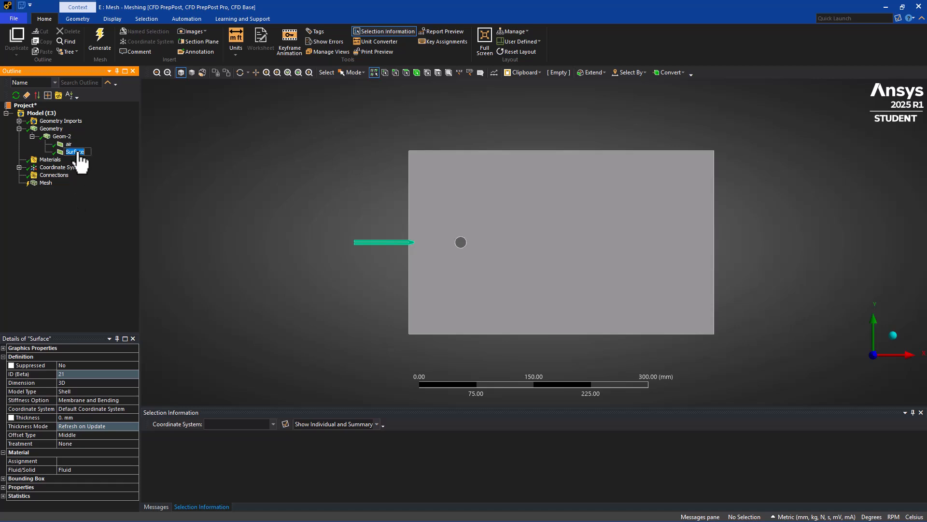
type("nozl")
key("BackSpace")
type("zle")
left_click(161, 198)
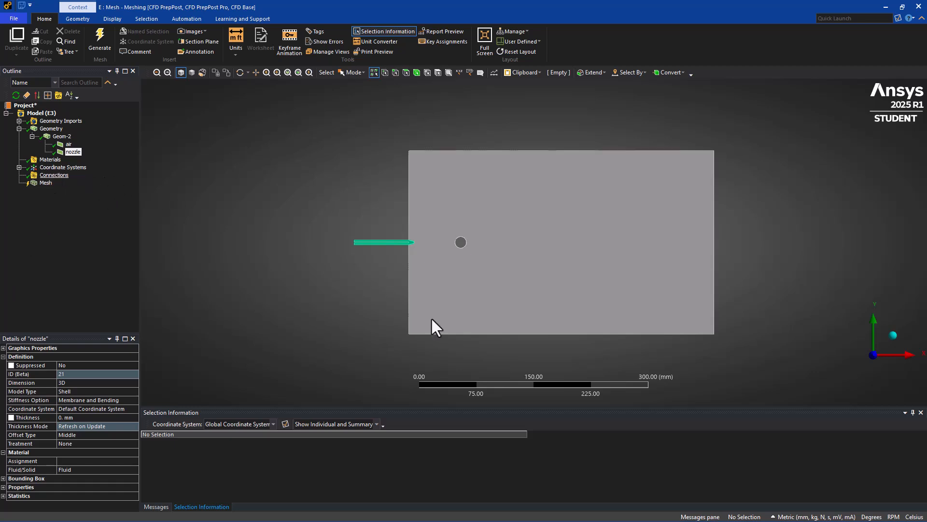
Step: Create a named selection called Tool from the circular hole edge in the air body
left_click(395, 72)
scroll(460, 245, "down", 1)
scroll(461, 245, "up", 3)
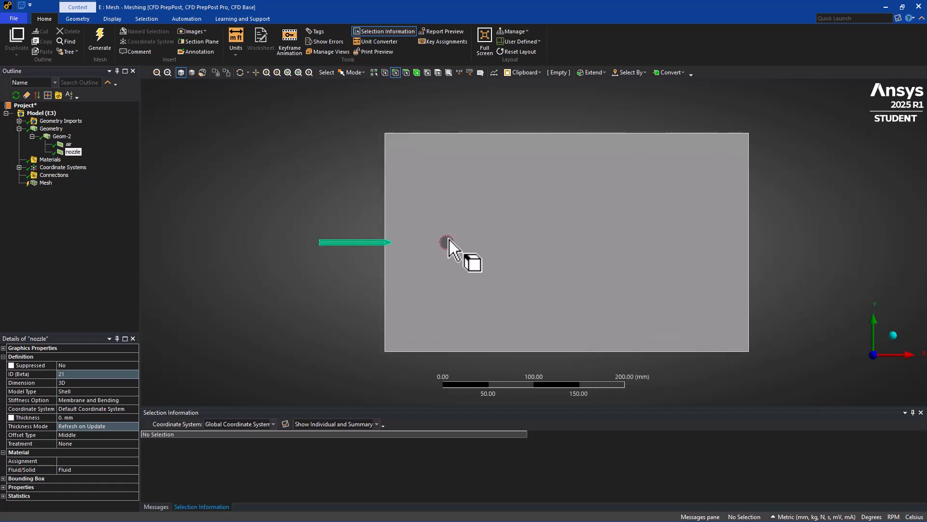
left_click(448, 240)
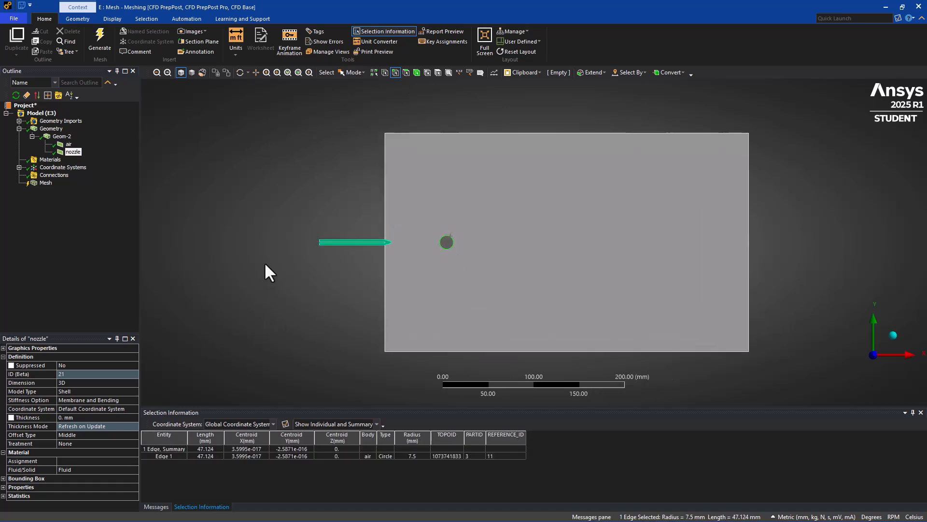
key("n")
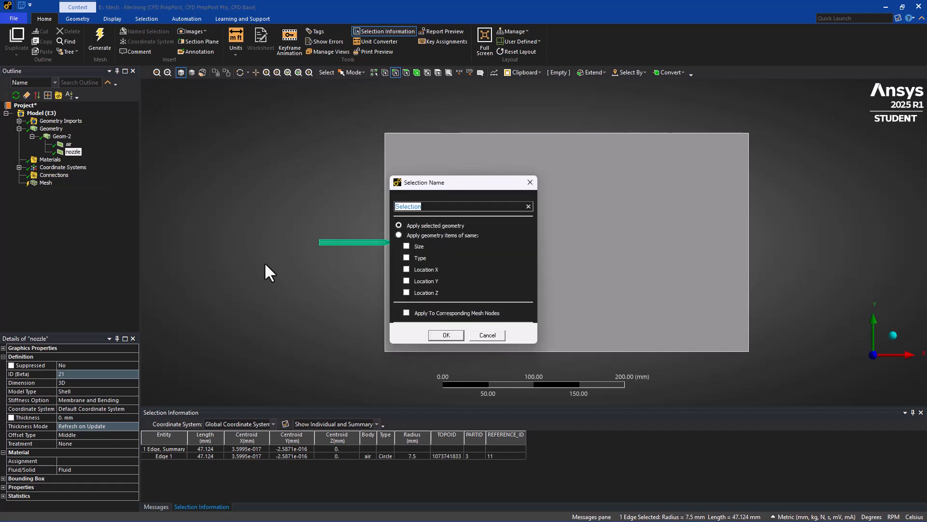
type("Tool")
left_click(442, 337)
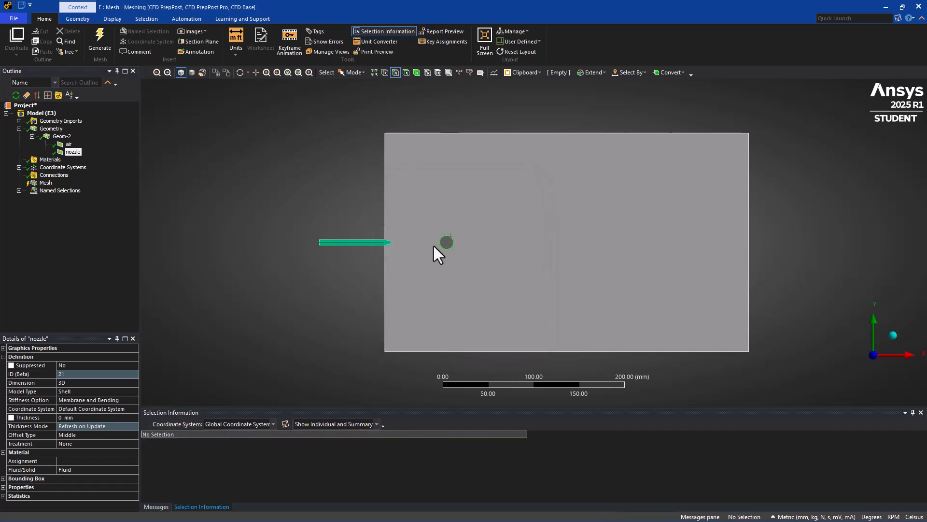
Step: Hide the air body so only the nozzle is displayed
scroll(383, 260, "down", 1)
scroll(387, 248, "up", 3)
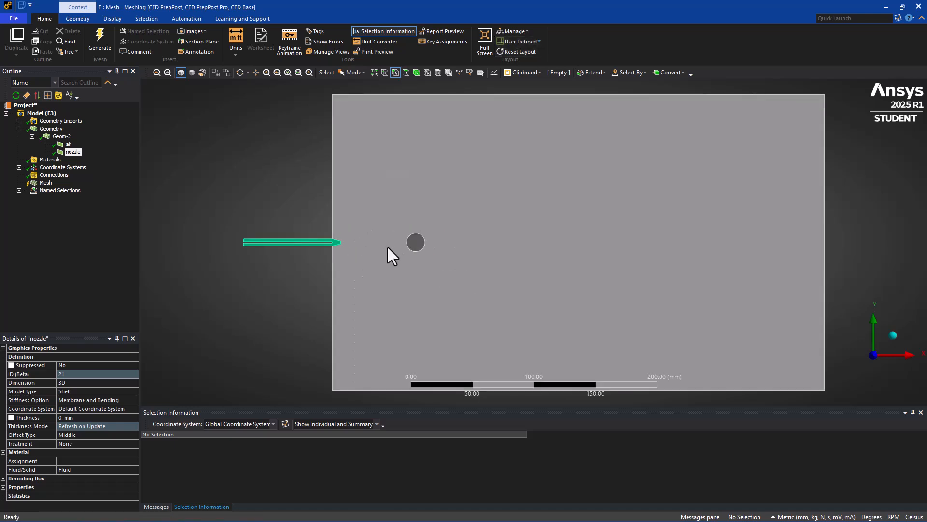
left_click(69, 144)
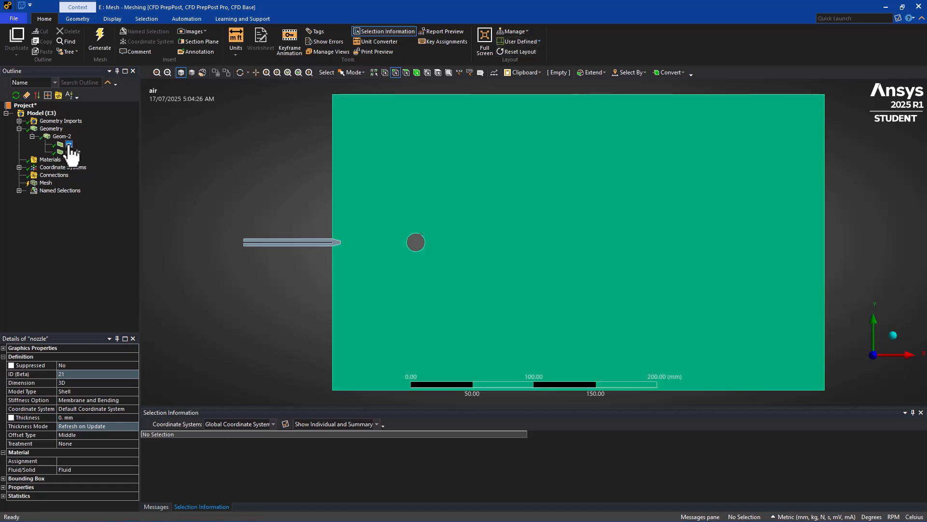
right_click(70, 144)
left_click(103, 186)
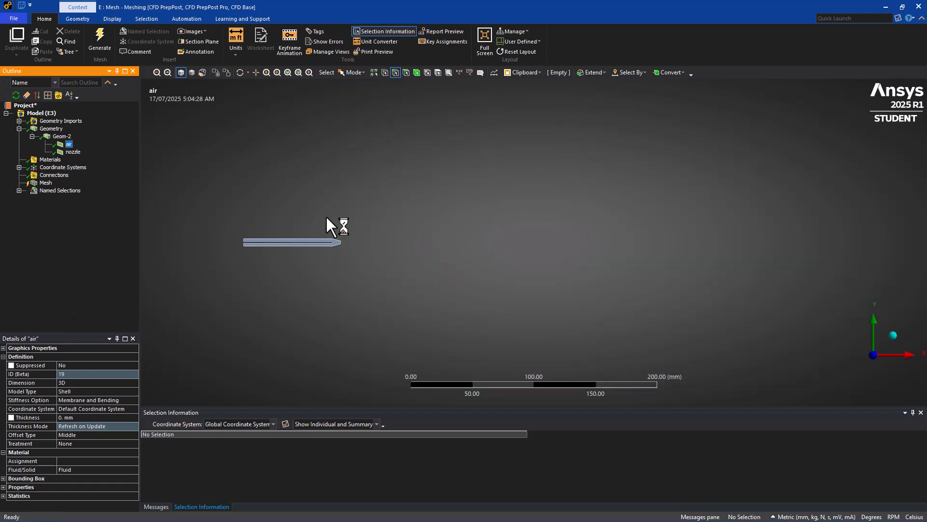
Step: Create a named selection called nozzle-wall from the nozzle's two slanted tip edges, two long outer edges and two long inner slot edges
scroll(334, 236, "down", 1)
scroll(330, 208, "up", 2)
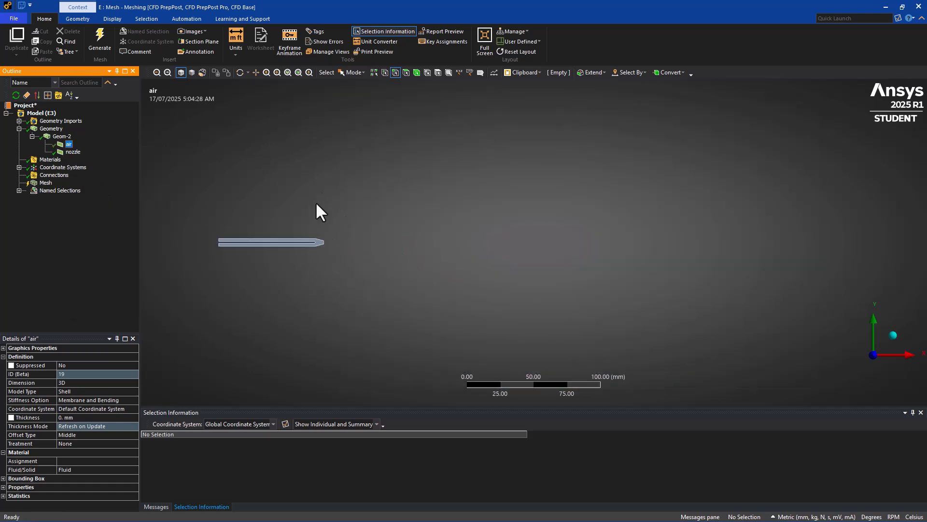
scroll(314, 265, "up", 3)
middle_click_drag(269, 280, 490, 330, "ctrl")
scroll(405, 300, "up", 1)
scroll(404, 300, "up", 1)
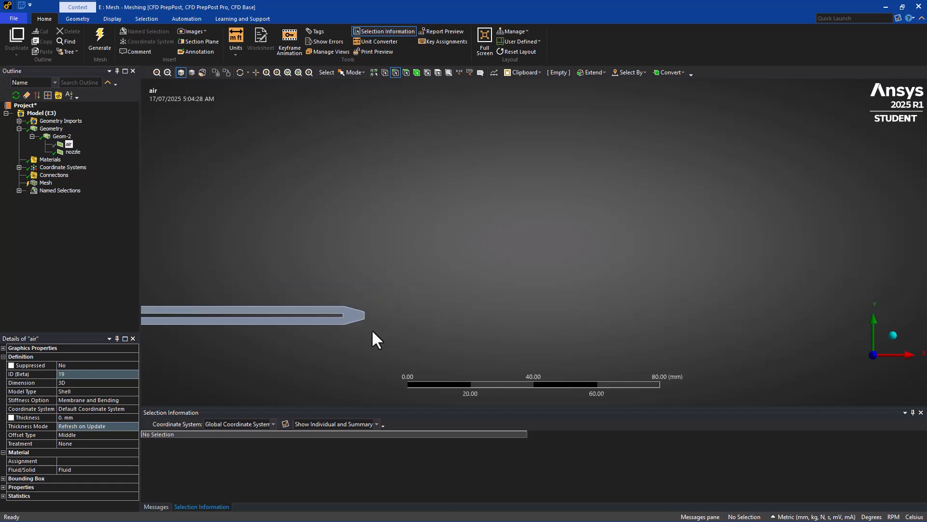
left_click(354, 309)
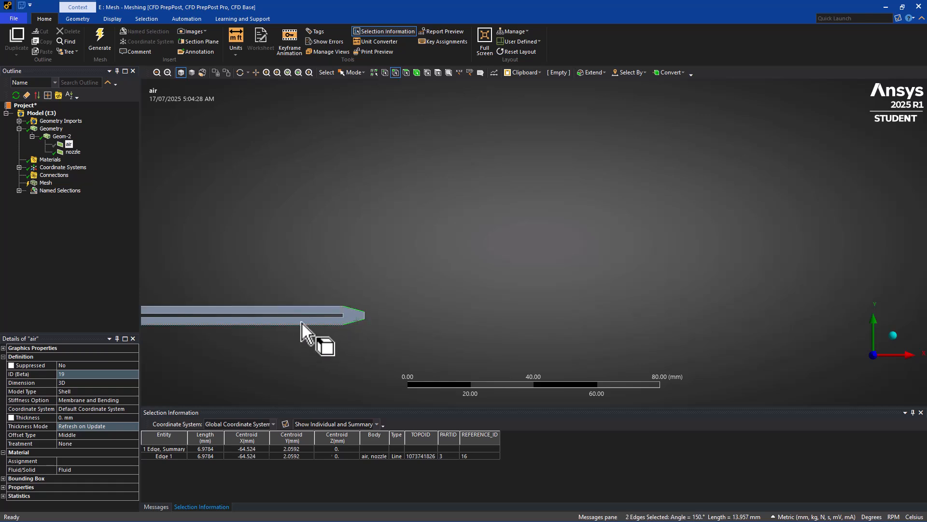
left_click(316, 325, "ctrl")
left_click(319, 306, "ctrl")
scroll(439, 259, "down", 5)
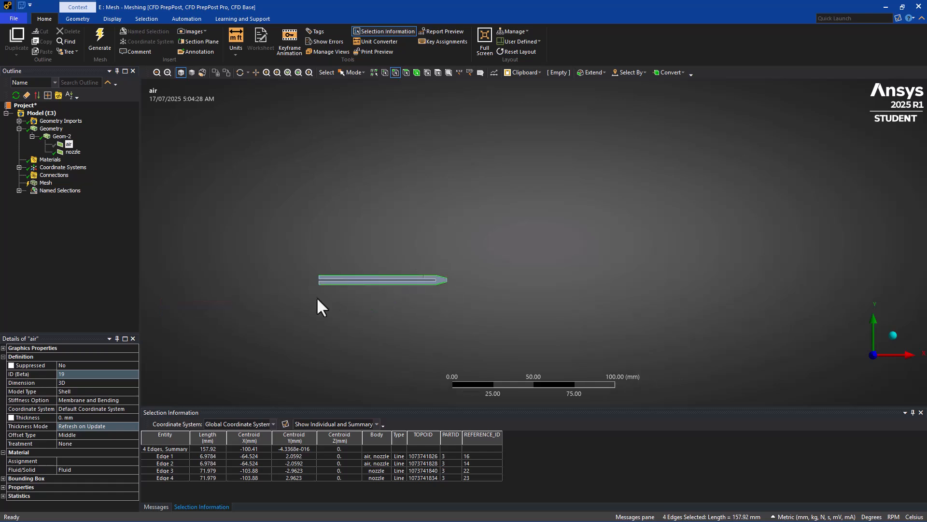
scroll(343, 297, "up", 1)
scroll(396, 319, "up", 3)
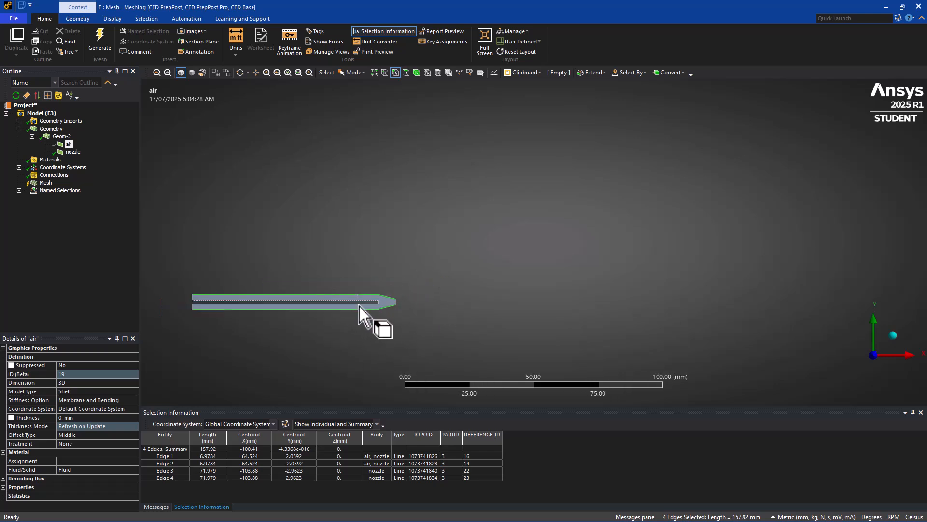
left_click(360, 303, "ctrl")
left_click(360, 304, "ctrl")
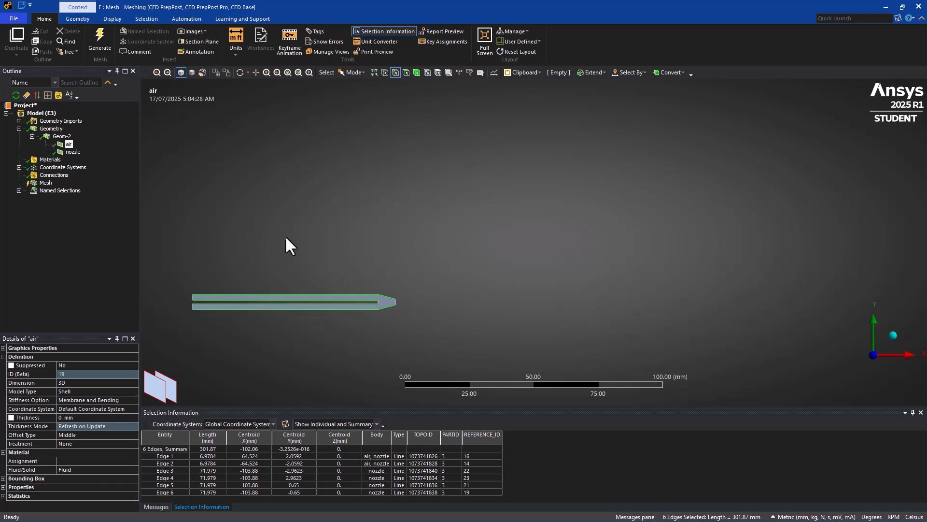
right_click(293, 222)
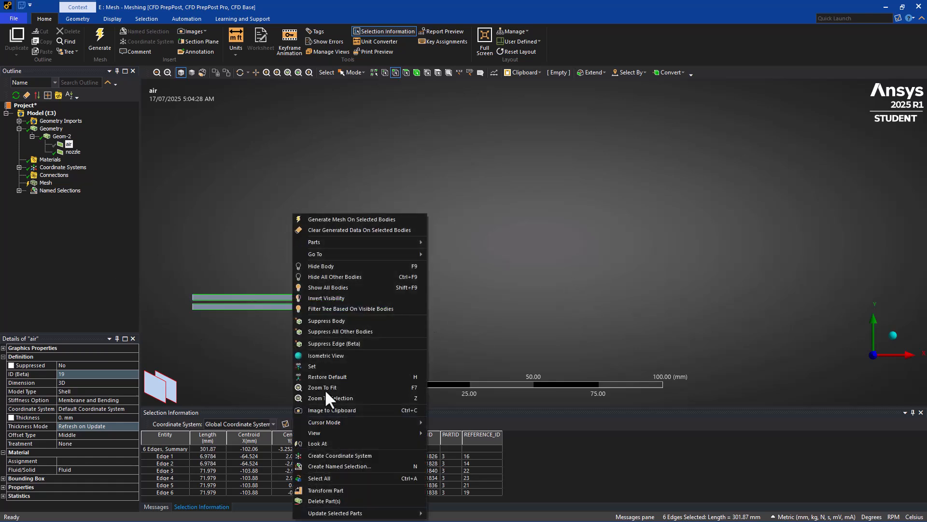
left_click(367, 466)
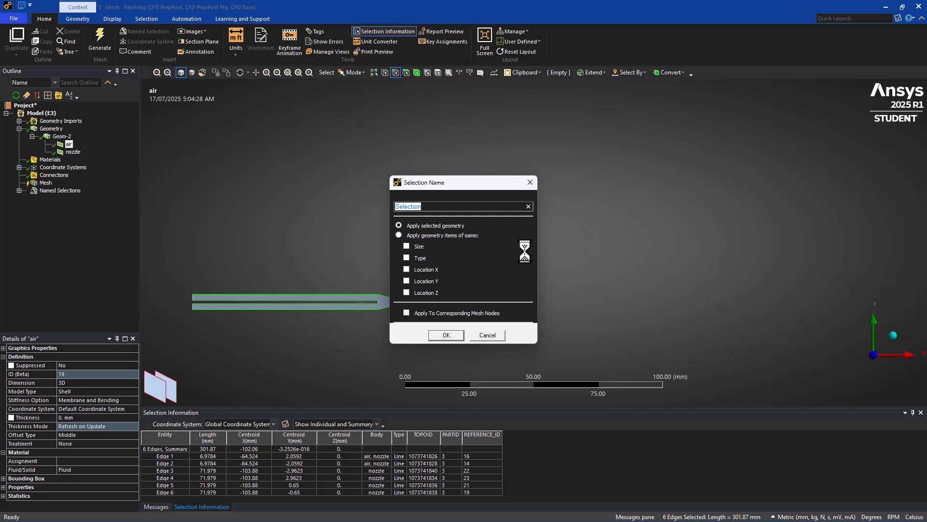
type("noz")
type("zl")
type("zle")
type("-wall")
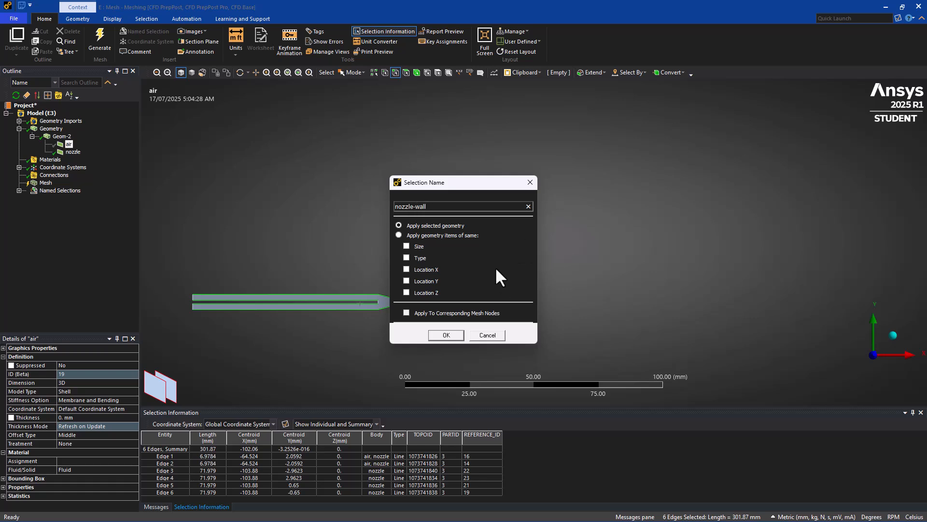
left_click(456, 334)
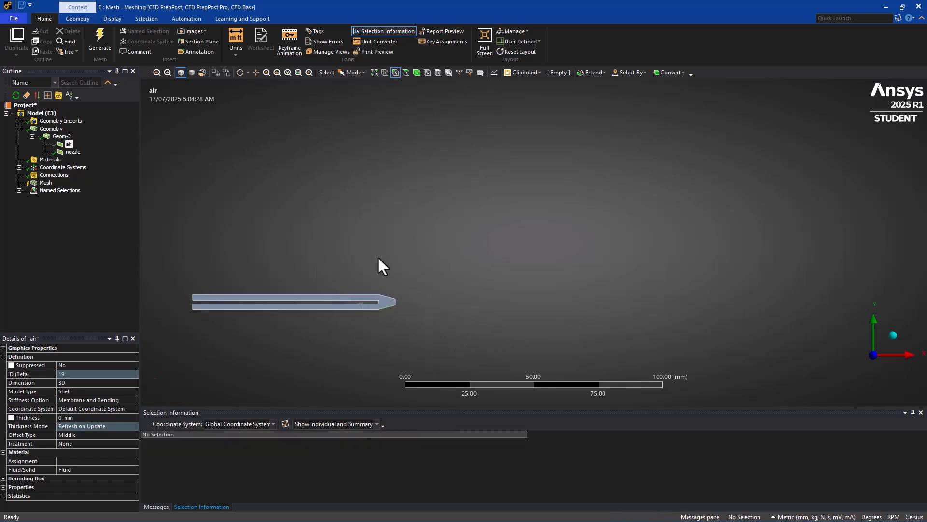
Step: Create a named selection called oil-inlet from the short vertical edge closing the nozzle's inner slot
scroll(379, 312, "up", 2)
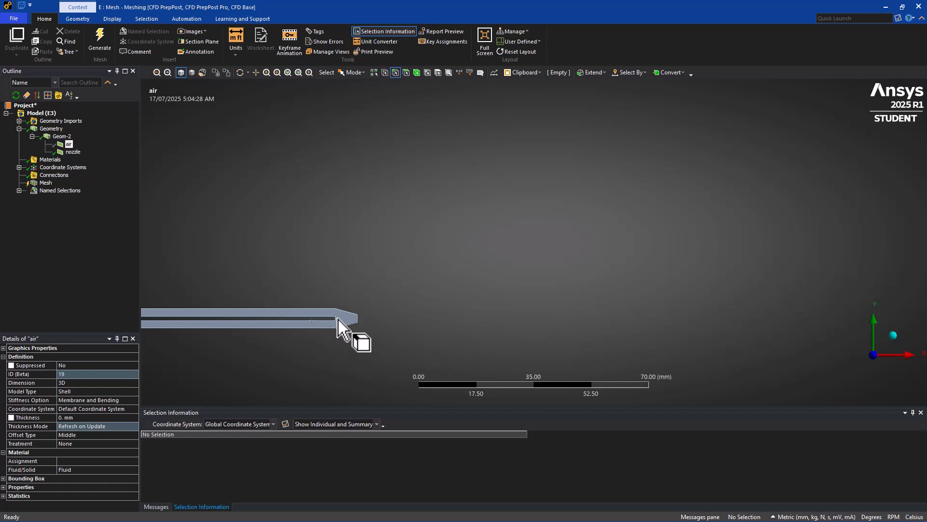
scroll(337, 320, "down", 2)
scroll(392, 304, "up", 6)
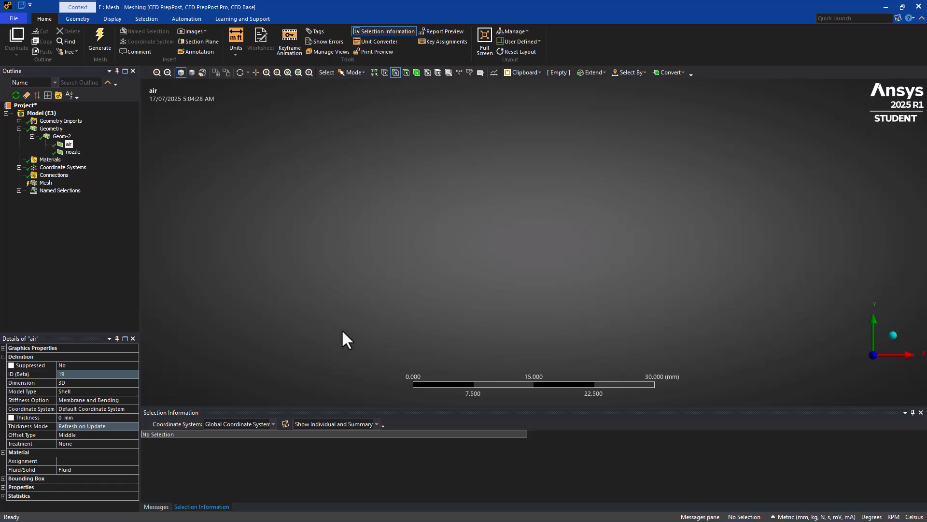
middle_click_drag(340, 326, 634, 168, "ctrl")
scroll(317, 328, "up", 3)
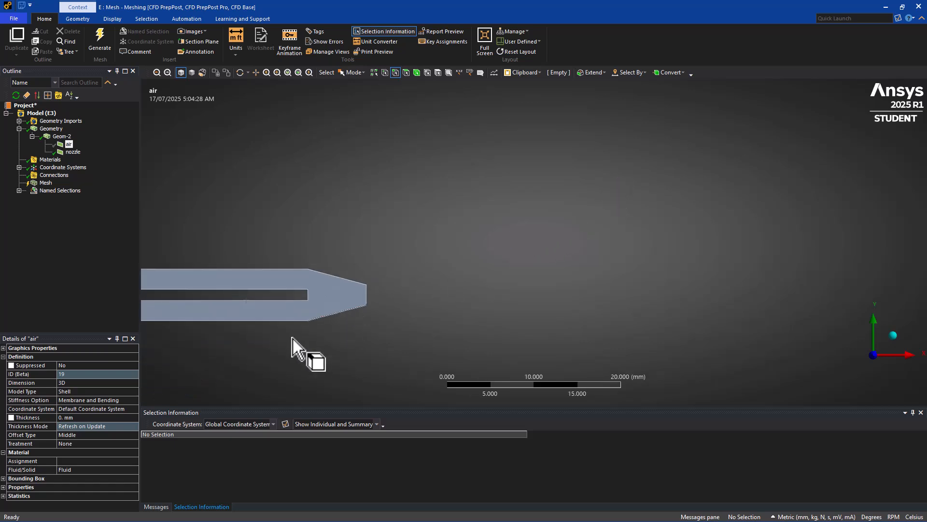
left_click(271, 304)
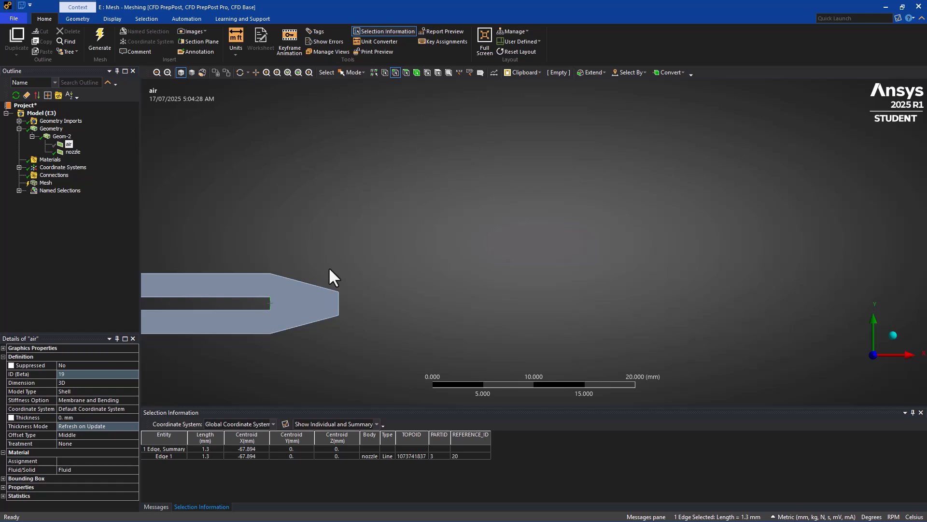
type("n")
type("oil")
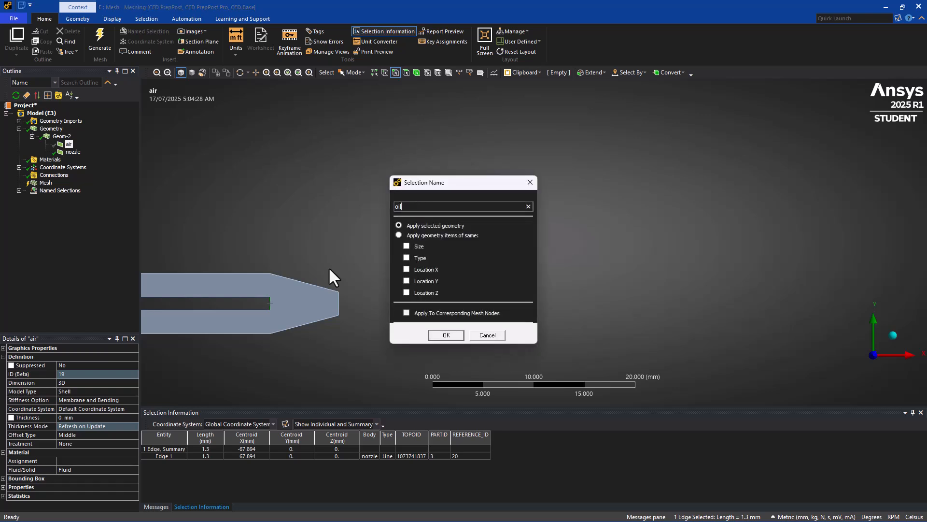
type("-inlet")
left_click(449, 336)
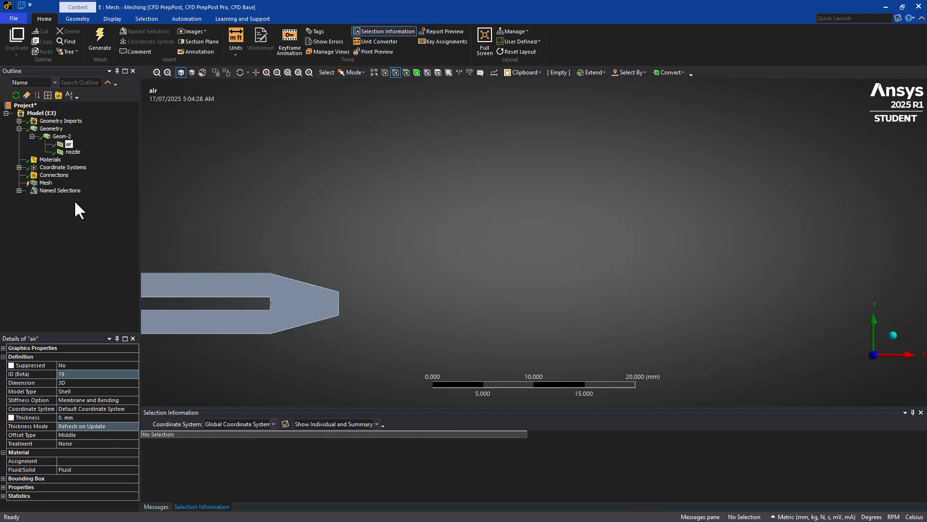
Step: Create a named selection called nozzle-exit from the short vertical edge at the nozzle's tip
left_click(19, 191)
left_click(61, 214)
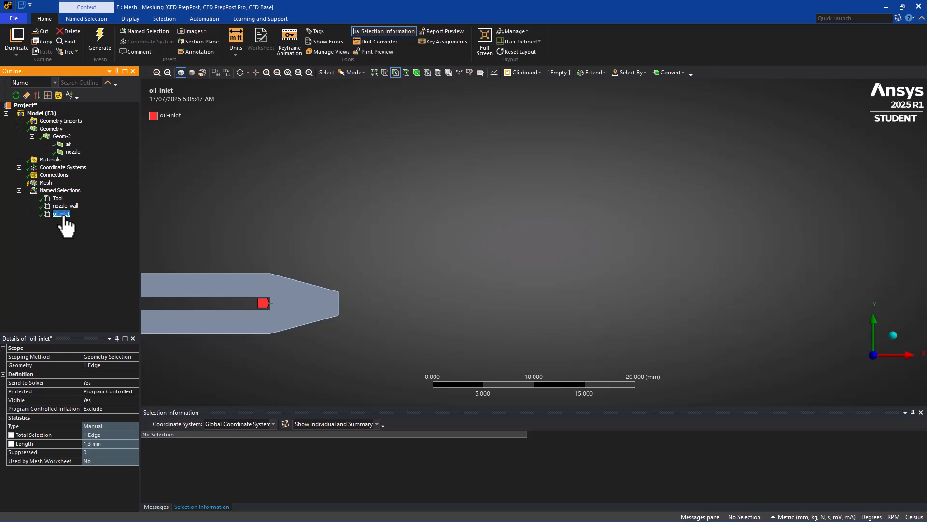
right_click(64, 215)
left_click(37, 272)
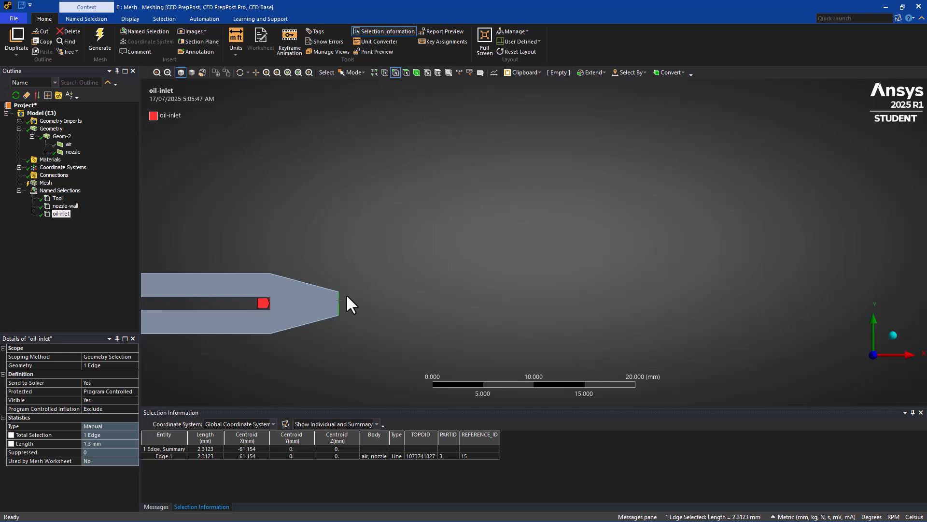
key("n")
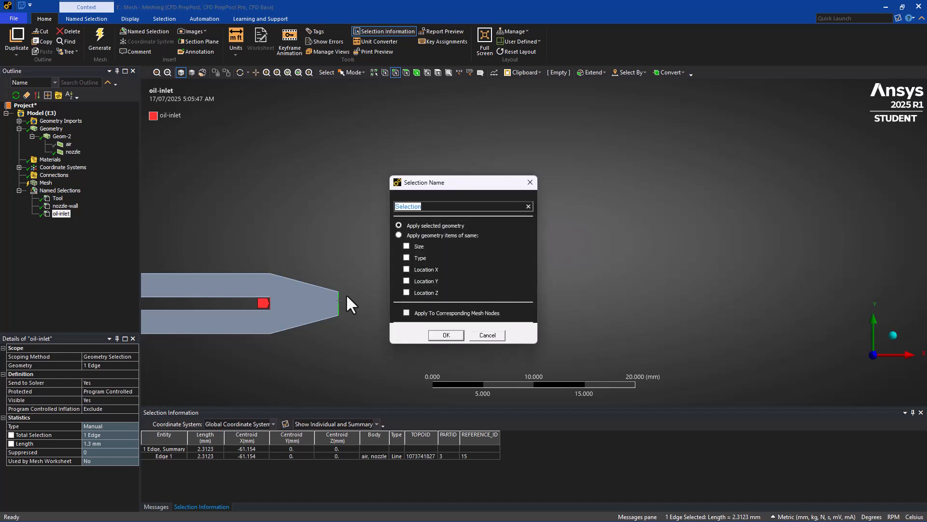
type("nozzlle-exit")
left_click(442, 337)
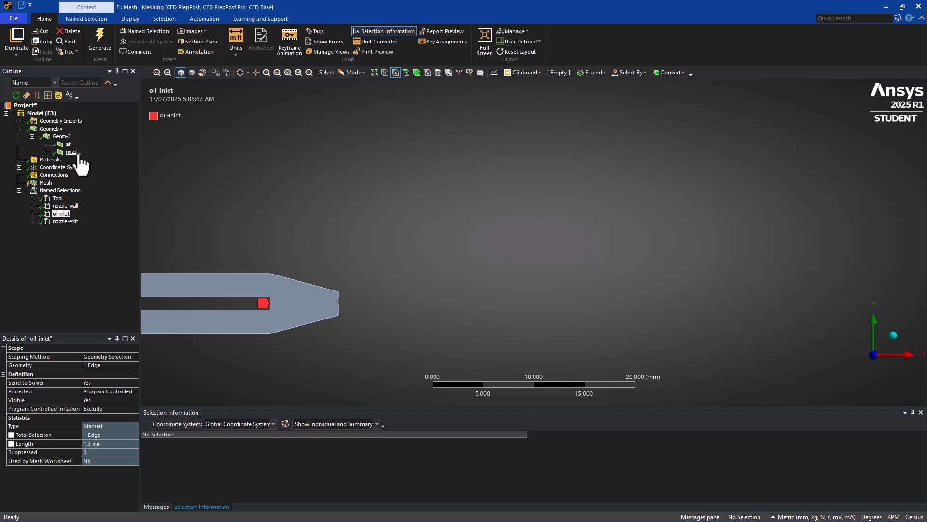
Step: Show the air body again and check the edge assigned to the nozzle-exit named selection
left_click(69, 144)
right_click(69, 145)
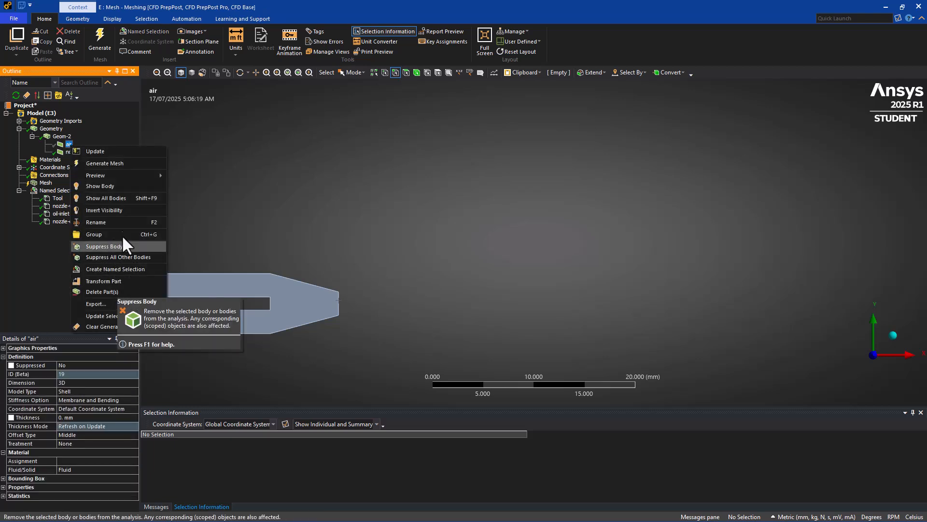
left_click(120, 186)
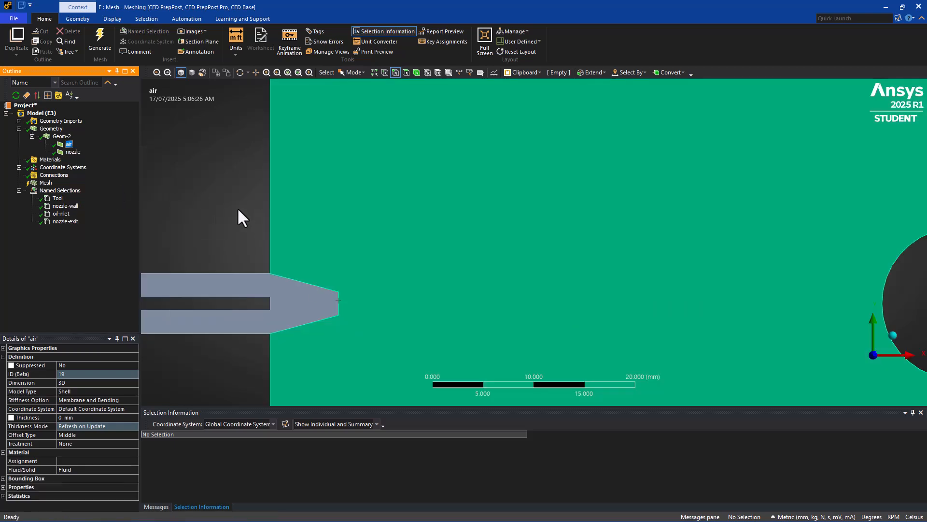
left_click(64, 221)
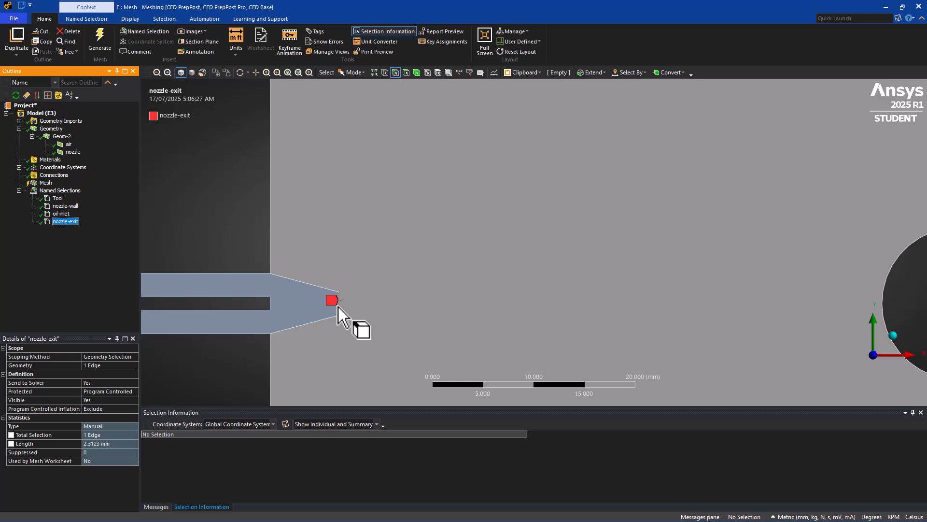
scroll(318, 227, "up", 3)
scroll(356, 251, "down", 6)
scroll(305, 198, "down", 5)
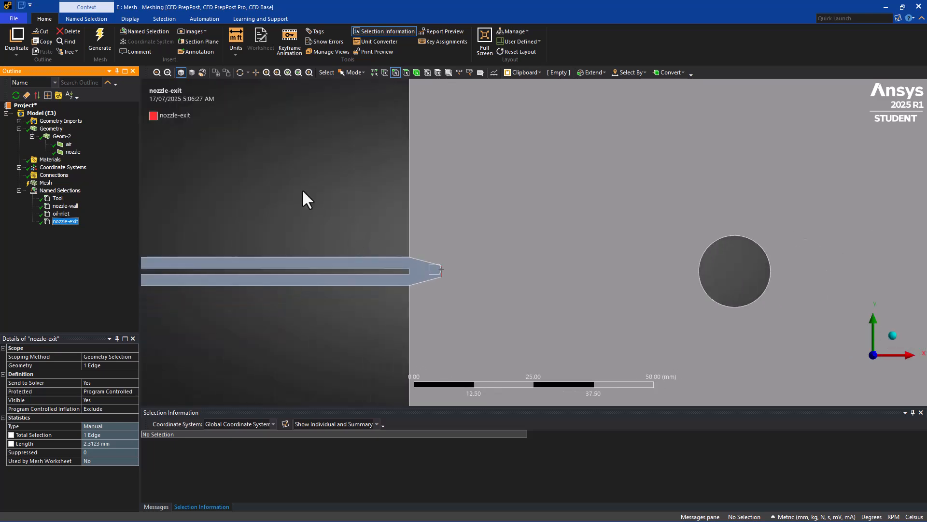
Step: Create a named selection called air-inlet from the two short vertical edges at the nozzle's open rear end
scroll(222, 269, "up", 2)
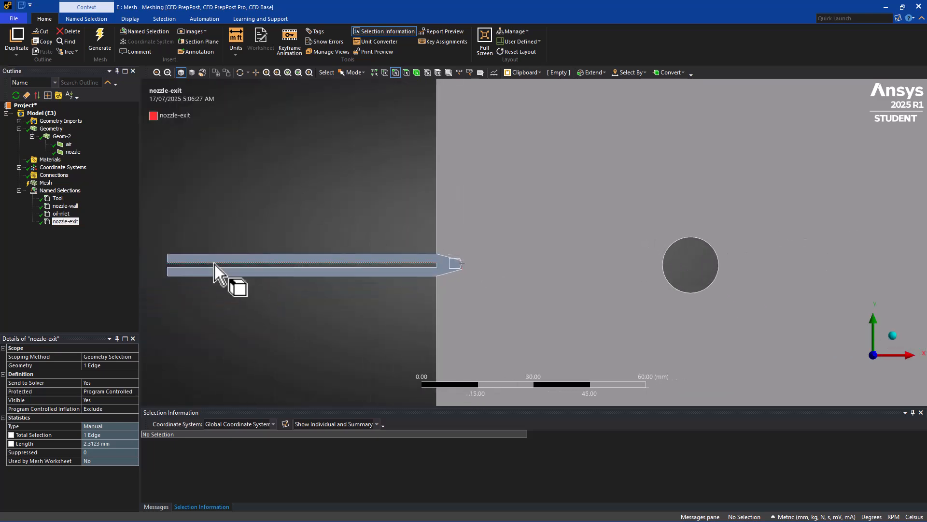
middle_click_drag(182, 290, 352, 296, "ctrl")
scroll(338, 290, "up", 2)
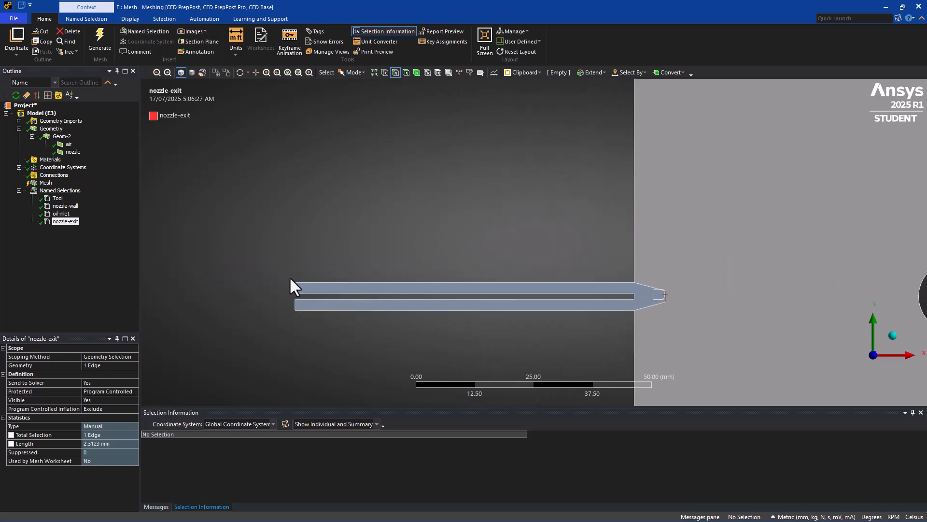
left_click(295, 289)
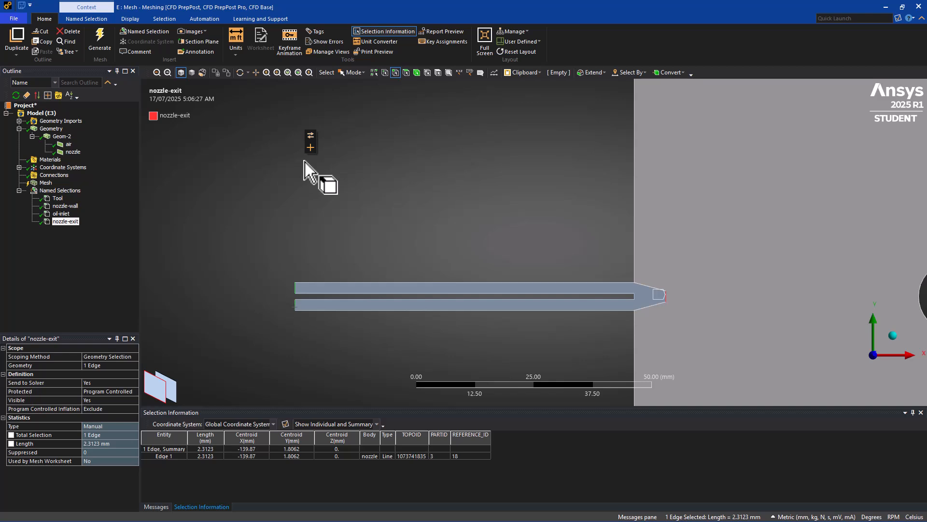
type("n")
type("air-")
type("inler")
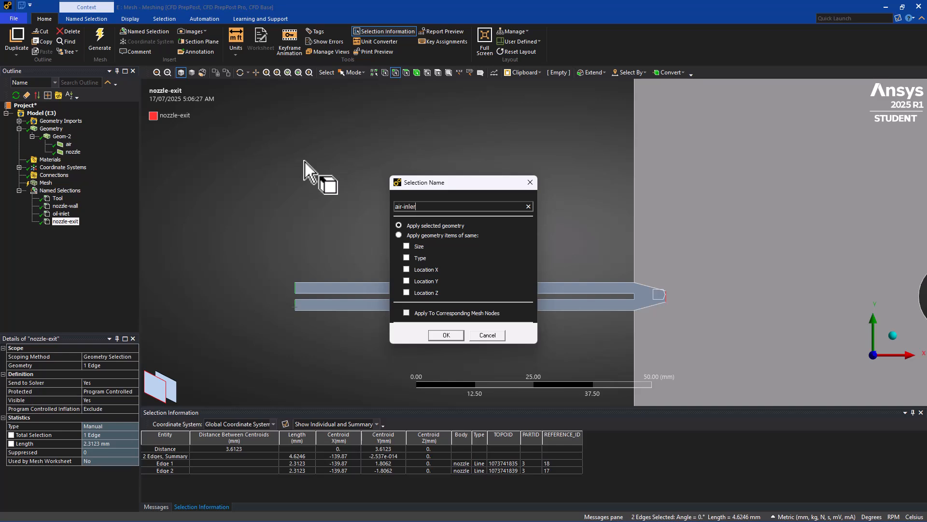
key("BackSpace")
type("t")
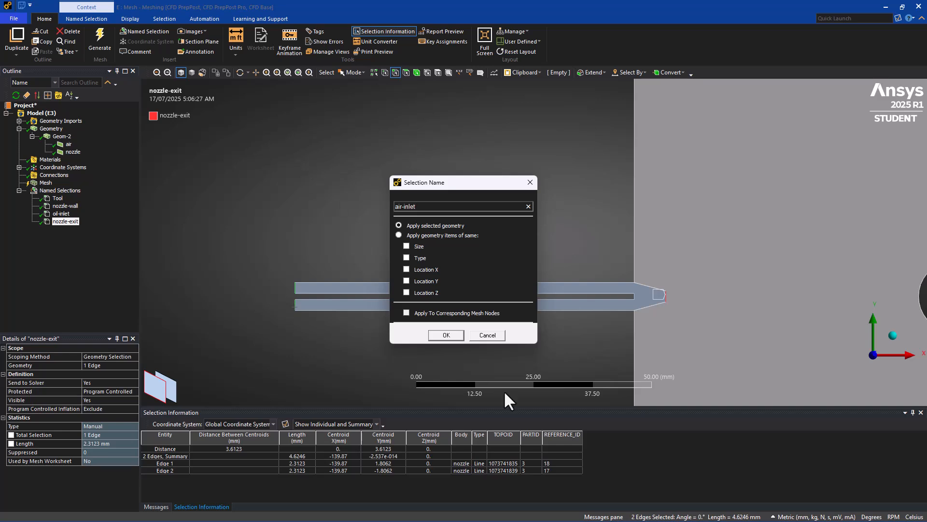
left_click(446, 335)
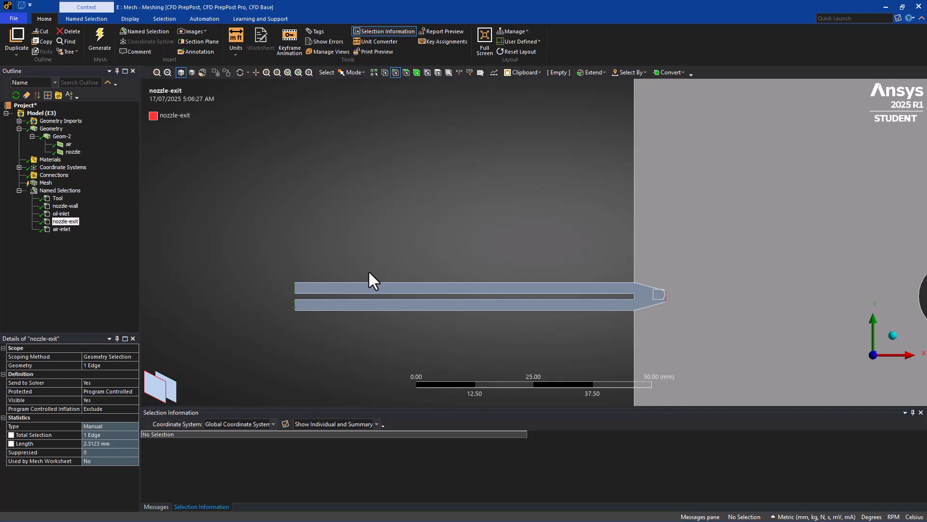
Step: Create a named selection called outlet from the air body's vertical edge farthest from the nozzle
middle_click_drag(369, 274, 379, 241, "shift")
scroll(382, 237, "down", 5)
middle_click_drag(636, 238, 385, 254, "ctrl")
scroll(387, 255, "up", 2)
left_click(485, 267)
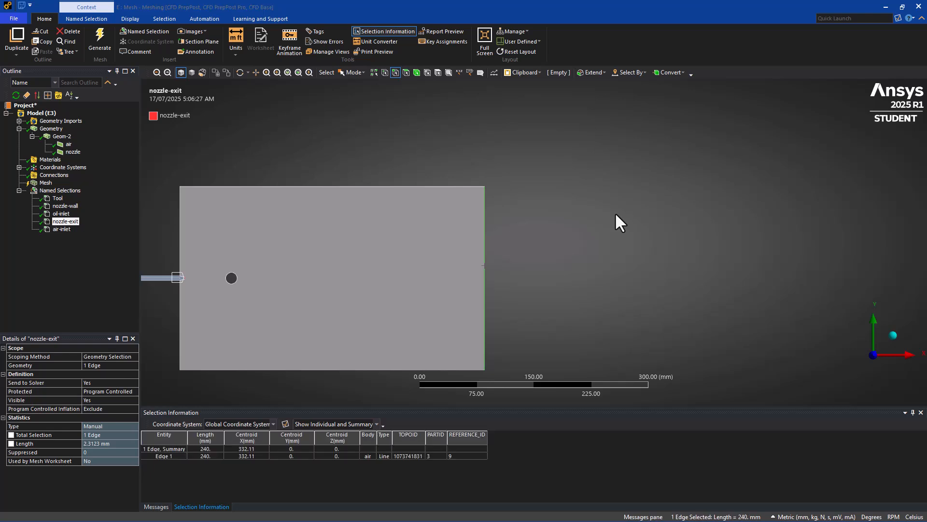
type("no")
type("ut")
type("let")
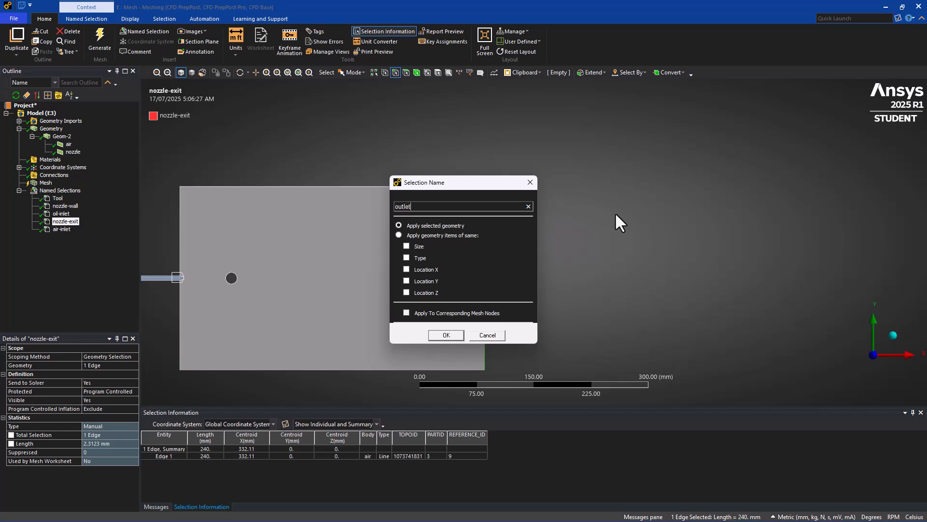
left_click(446, 335)
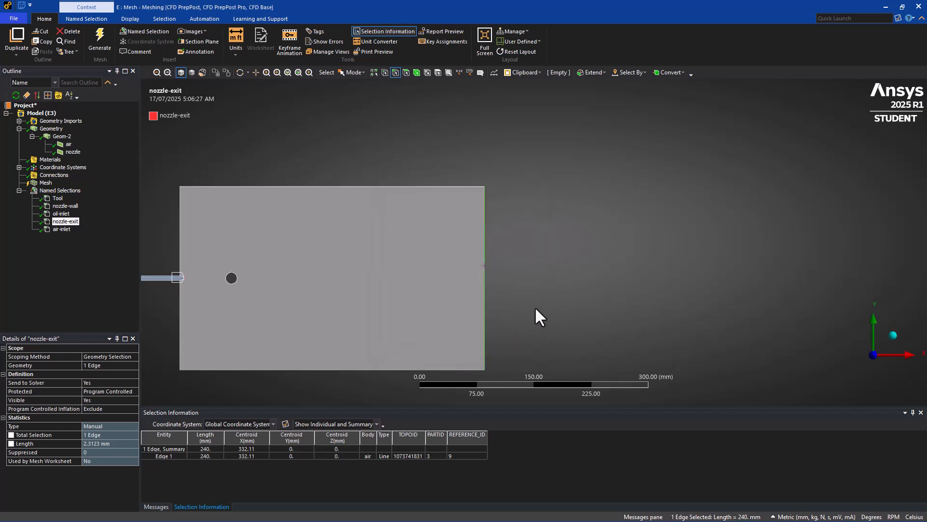
scroll(514, 278, "up", 2)
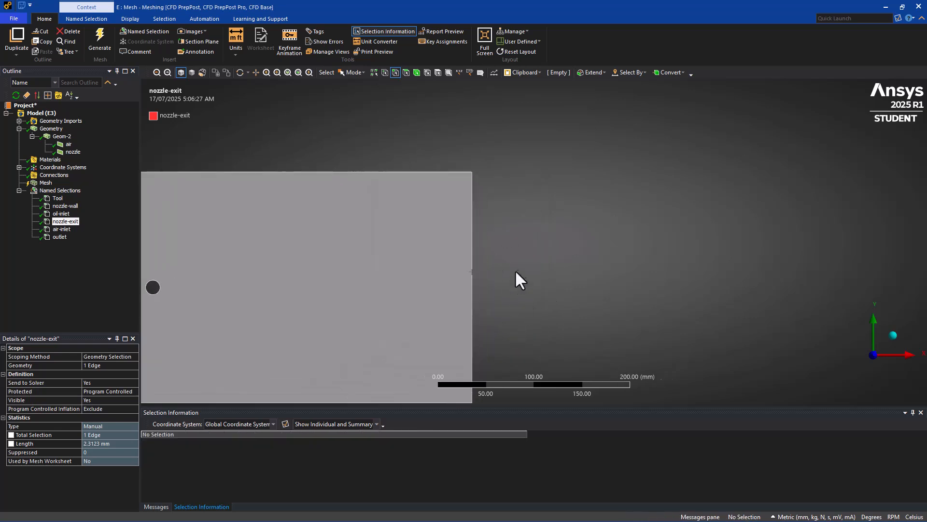
scroll(528, 247, "down", 5)
scroll(367, 269, "up", 1)
scroll(251, 271, "up", 1)
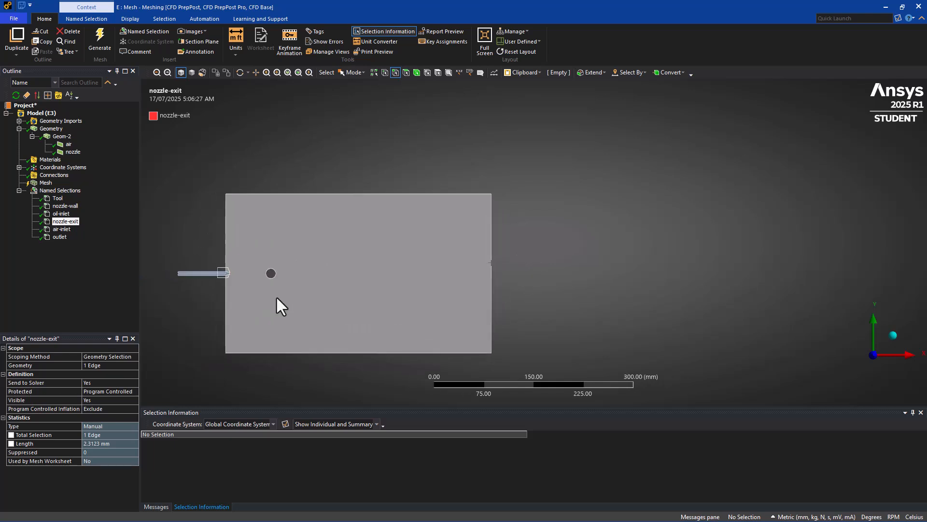
middle_click_drag(255, 279, 352, 261, "ctrl")
scroll(337, 265, "up", 2)
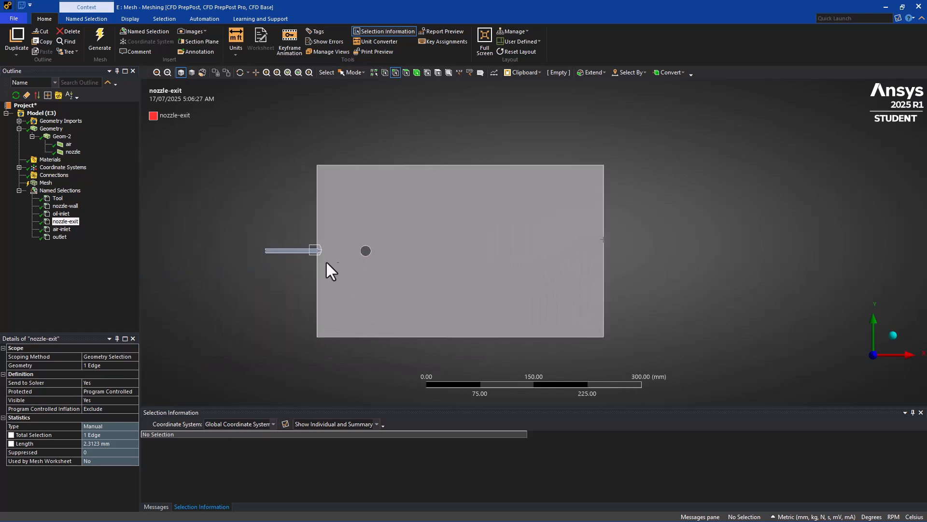
middle_click_drag(285, 296, 359, 277, "ctrl")
scroll(358, 276, "up", 2)
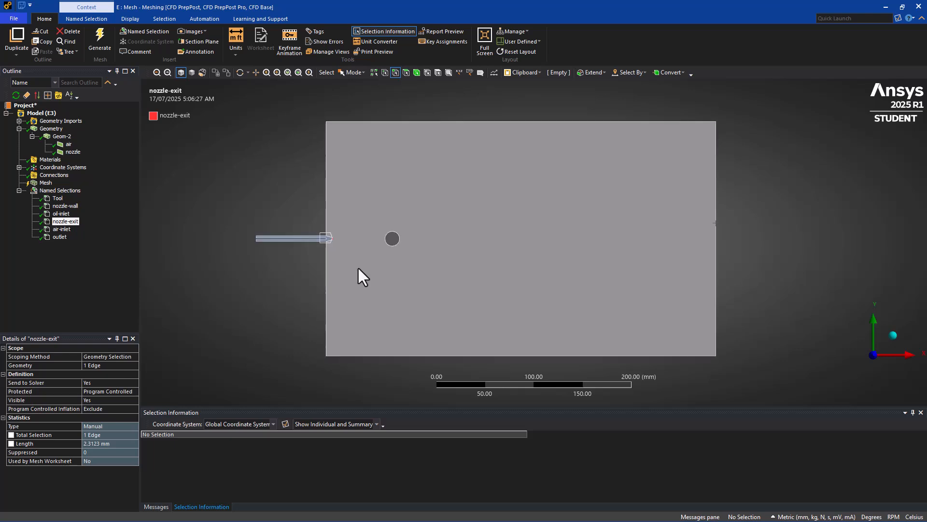
Step: Set the mesh physics preference to CFD and expand the mesh statistics
left_click(46, 183)
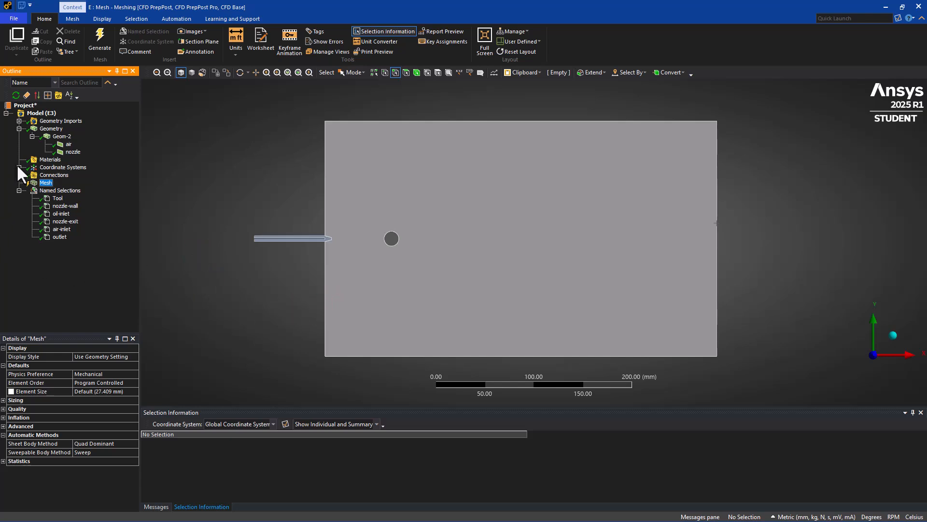
left_click(134, 372)
left_click(101, 400)
left_click(3, 478)
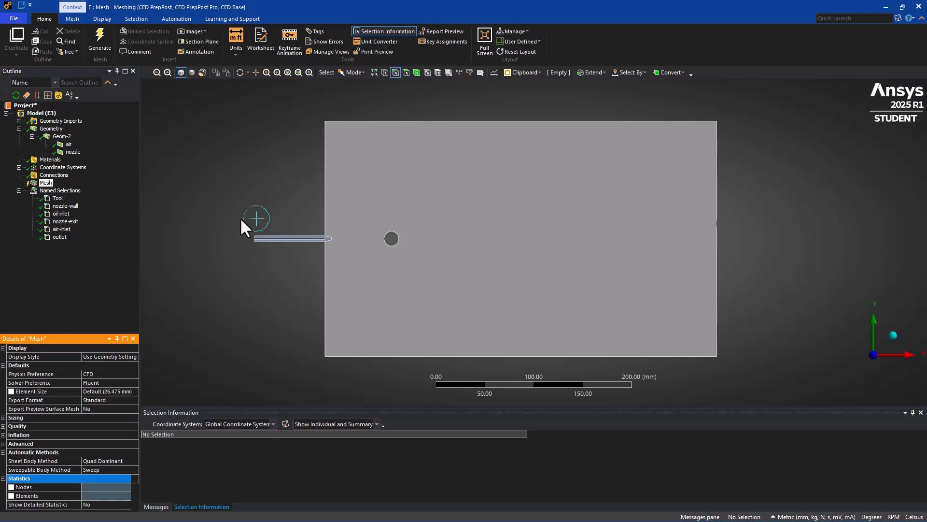
Step: Set the global mesh element size to 2 mm and generate the mesh
left_click(74, 19)
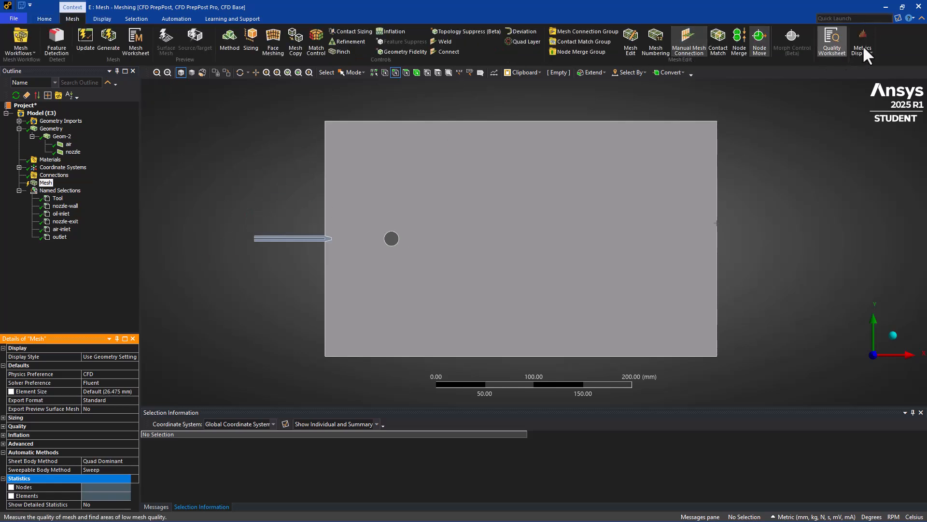
left_click(108, 391)
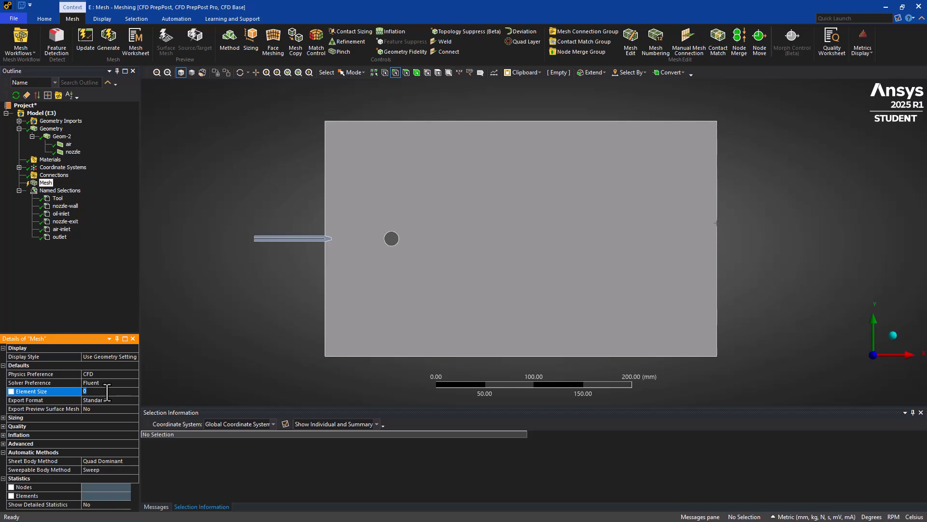
key("Return")
left_click(47, 183)
right_click(47, 184)
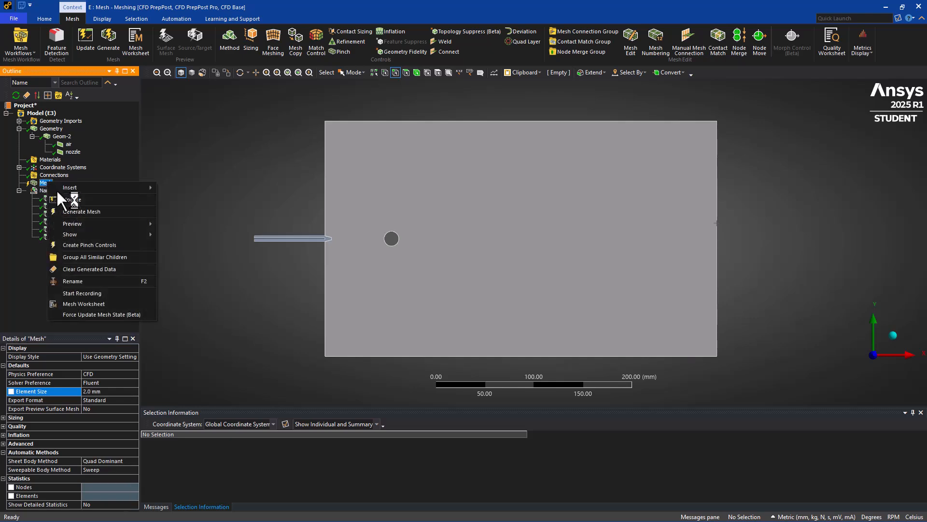
left_click(81, 211)
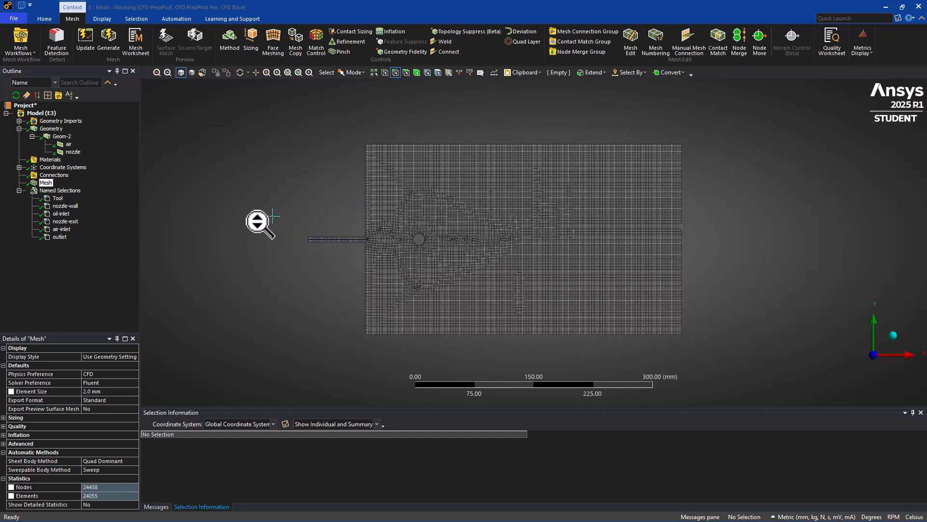
Step: Inspect the generated mesh along the nozzle, around the circular tool hole and across the whole air domain
scroll(282, 253, "up", 5)
scroll(271, 246, "up", 4)
middle_click_drag(283, 282, 775, 308, "ctrl")
scroll(424, 265, "up", 3)
scroll(343, 279, "up", 2)
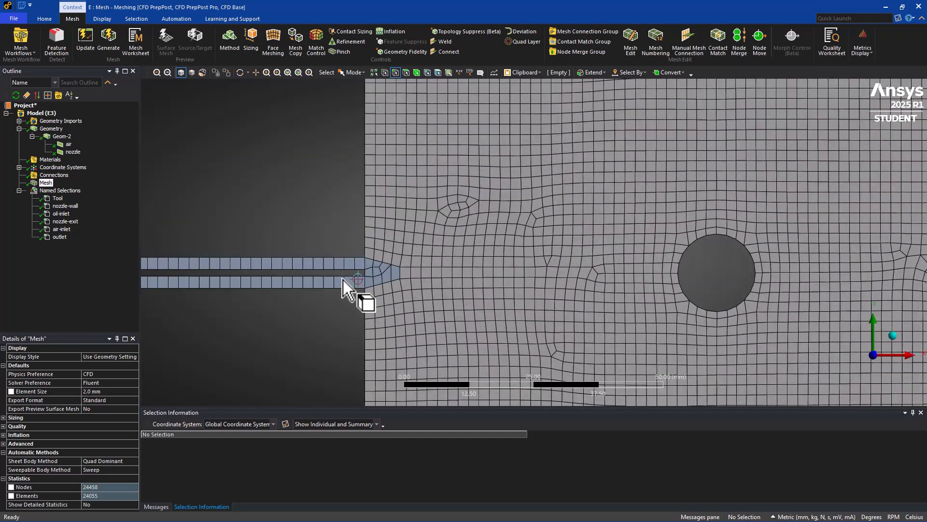
scroll(343, 277, "down", 4)
scroll(362, 267, "down", 4)
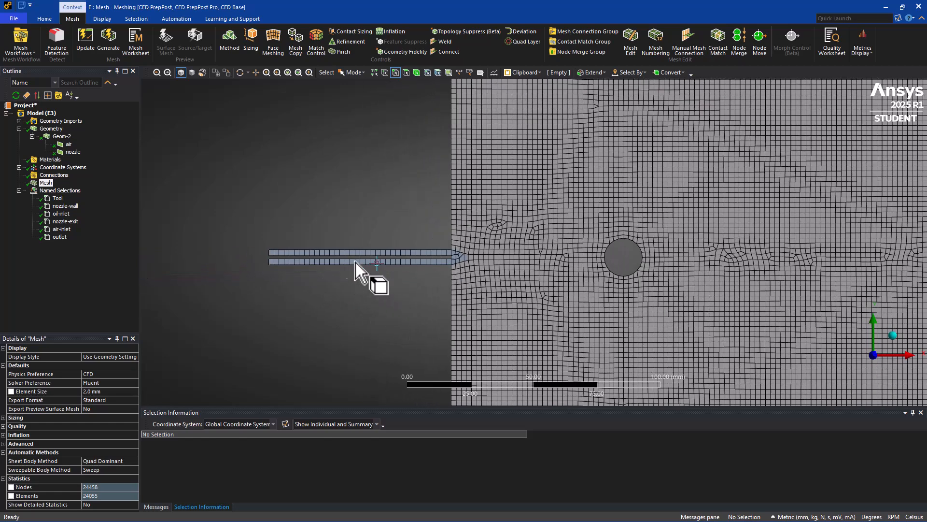
scroll(421, 236, "down", 1)
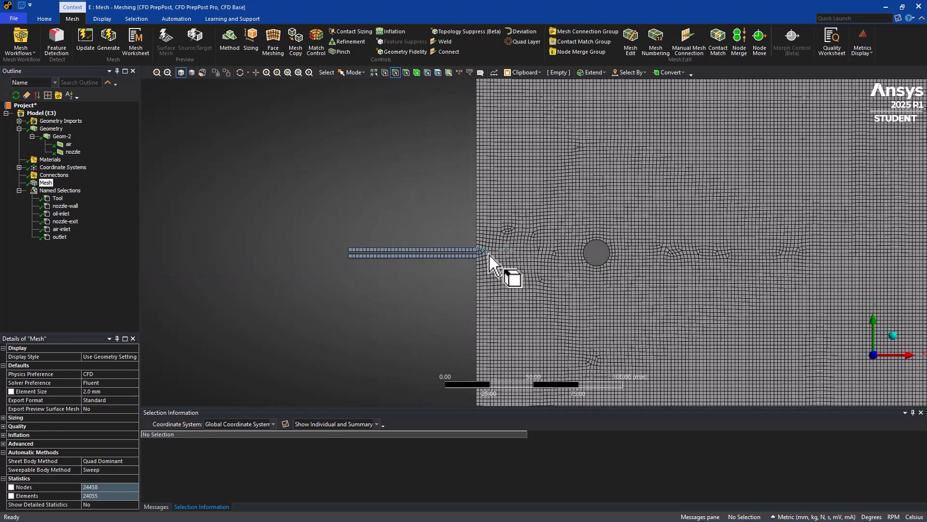
middle_click_drag(459, 273, 251, 269, "ctrl")
scroll(321, 263, "up", 2)
scroll(321, 268, "down", 7)
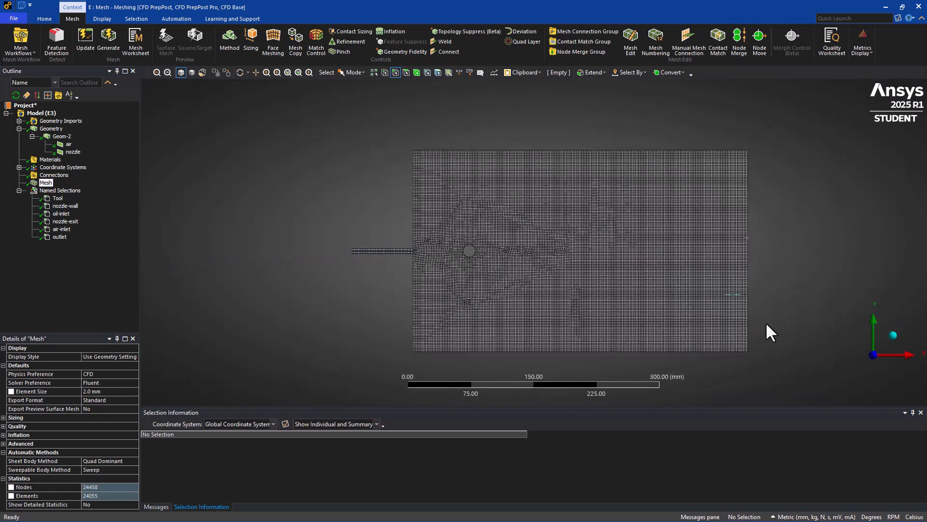
scroll(778, 318, "up", 2)
middle_click_drag(778, 318, 698, 294, "ctrl")
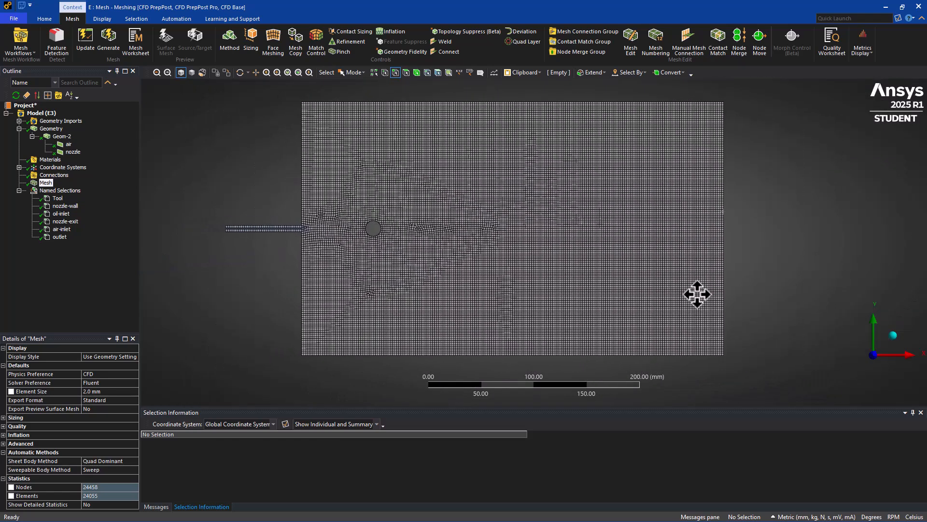